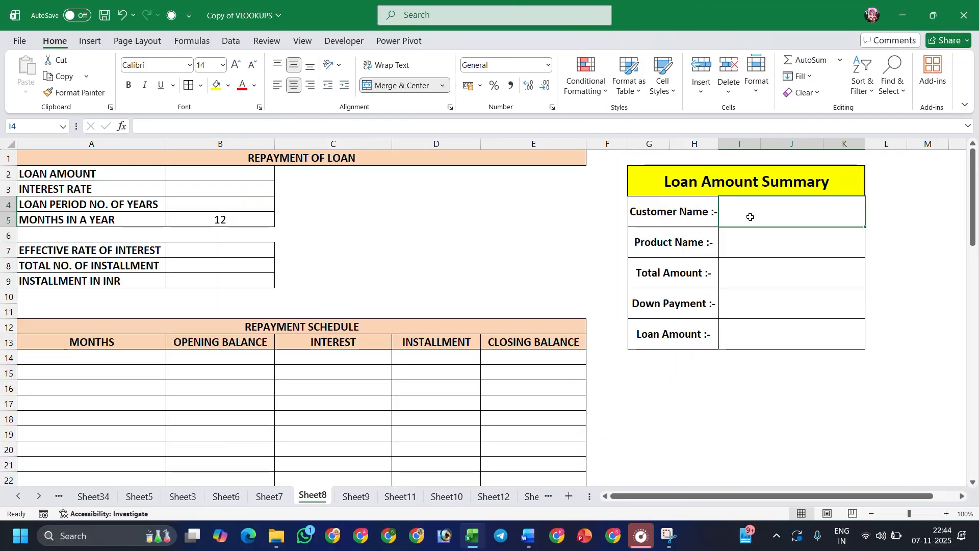
- Fill in the loan summary with the customer's name and the product name TOYOTA INNOVA CRYSTA
{"action": "type", "text": "RAHUL"}
{"action": "key", "text": "Return"}
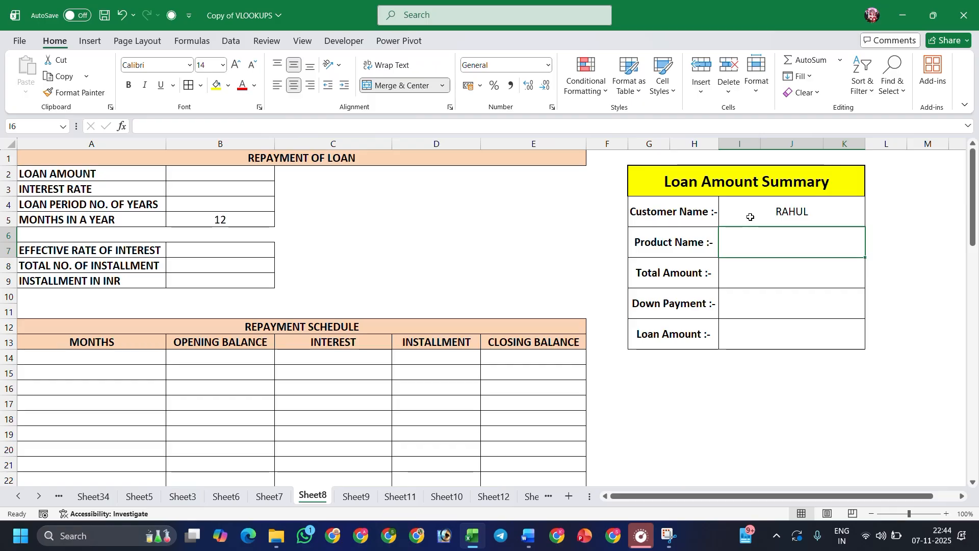
{"action": "type", "text": "TOYOTA INNOVA CRYSTA"}
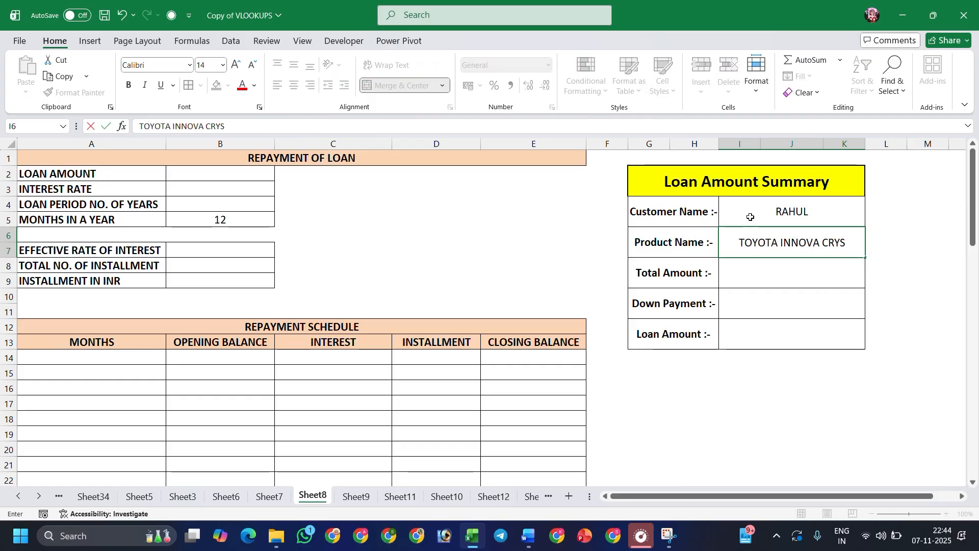
{"action": "key", "text": "Return"}
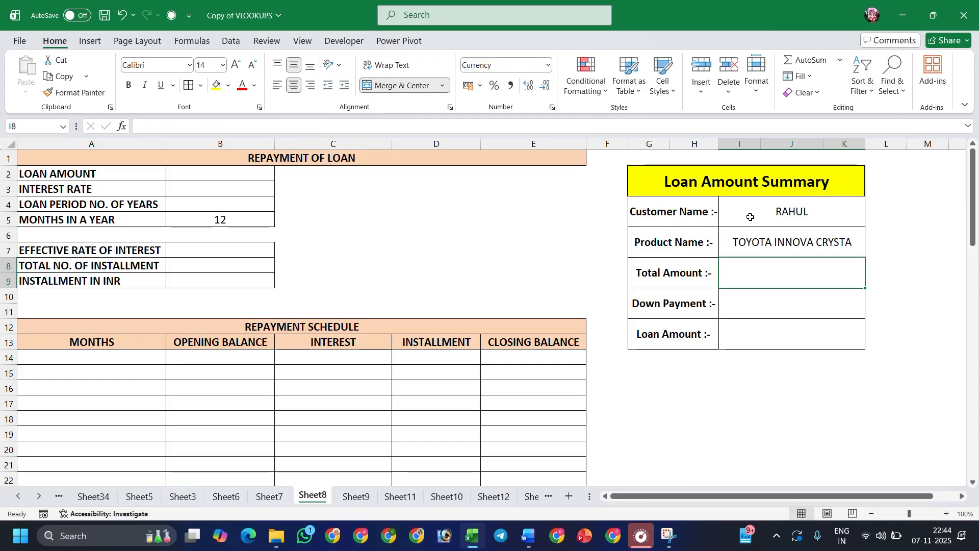
- Enter a total amount of 2500000 and a down payment of 500000 in the loan summary
{"action": "type", "text": "2500000"}
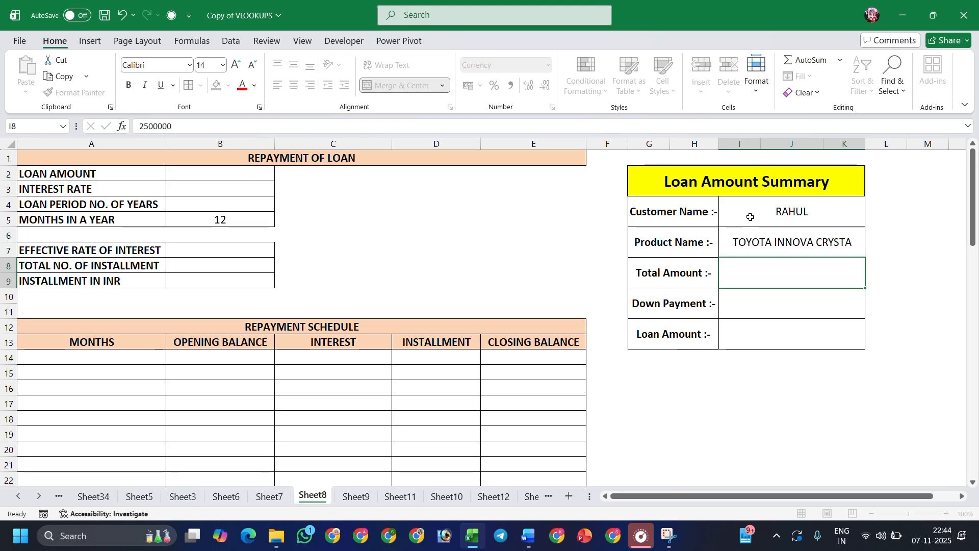
{"action": "key", "text": "Return"}
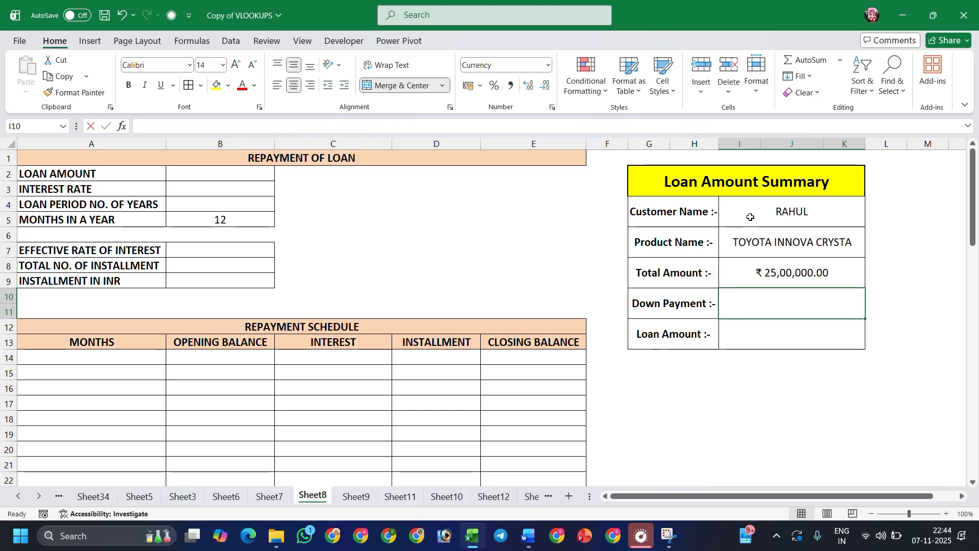
{"action": "type", "text": "500000"}
{"action": "key", "text": "Return"}
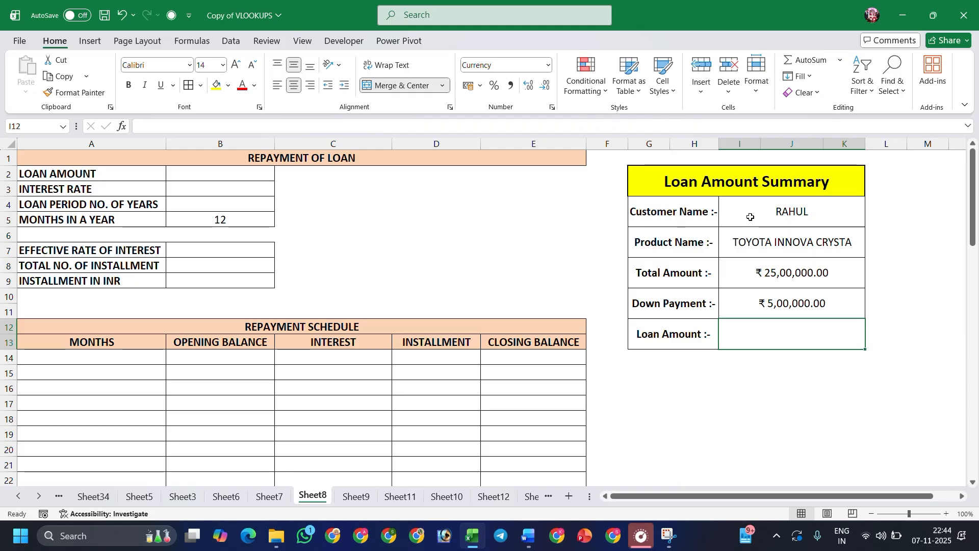
- Calculate the summary's Loan Amount as total amount minus down payment with the formula =I8-I10
{"action": "type", "text": "="}
{"action": "key", "text": "Up"}
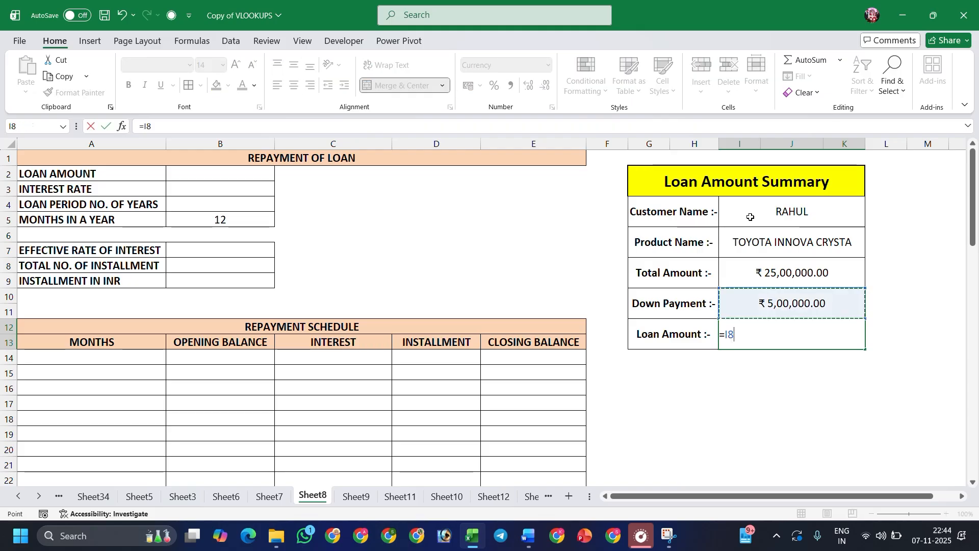
{"action": "key", "text": "Up"}
{"action": "type", "text": "-"}
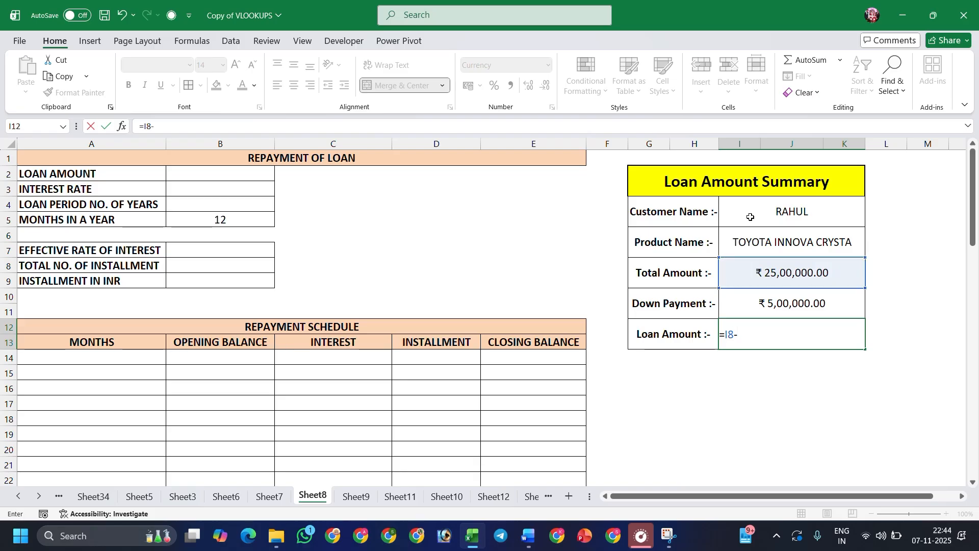
{"action": "key", "text": "Up"}
{"action": "key", "text": "Return"}
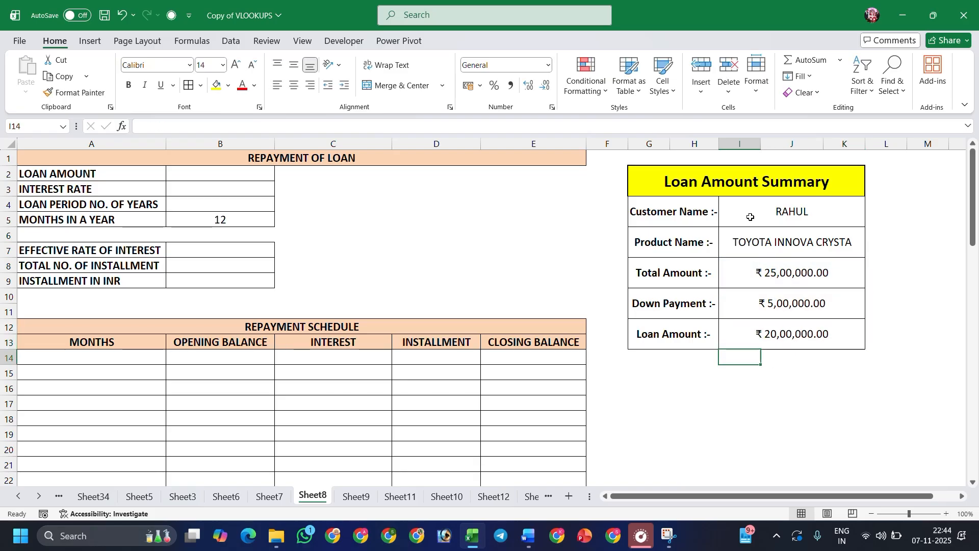
{"action": "key", "text": "Up"}
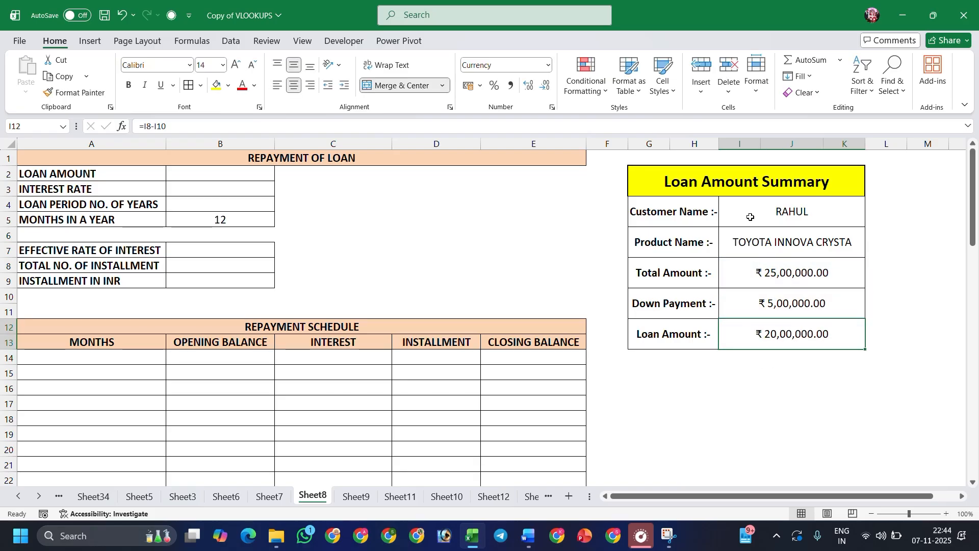
- Link the LOAN AMOUNT in cell B2 to the summary's Loan Amount in I12
{"action": "key", "text": "Left"}
{"action": "key", "text": "Left"}
{"action": "key", "text": "Left"}
{"action": "key", "text": "Left"}
{"action": "key", "text": "Left"}
{"action": "key", "text": "Left"}
{"action": "key", "text": "Up"}
{"action": "key", "text": "Up"}
{"action": "key", "text": "Up"}
{"action": "key", "text": "Up"}
{"action": "key", "text": "Up"}
{"action": "key", "text": "Up"}
{"action": "key", "text": "Up"}
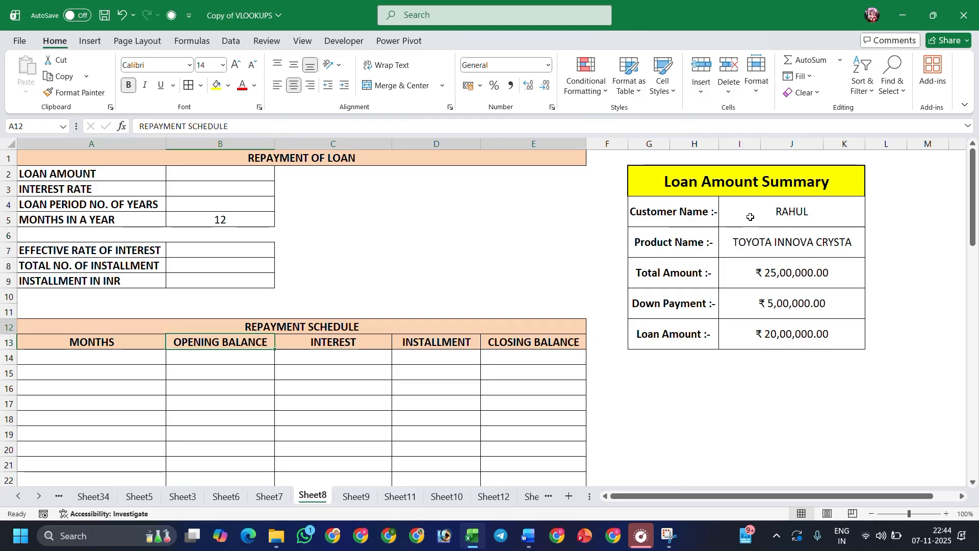
{"action": "key", "text": "Up"}
{"action": "key", "text": "Up"}
{"action": "key", "text": "Up"}
{"action": "key", "text": "Up"}
{"action": "key", "text": "Up"}
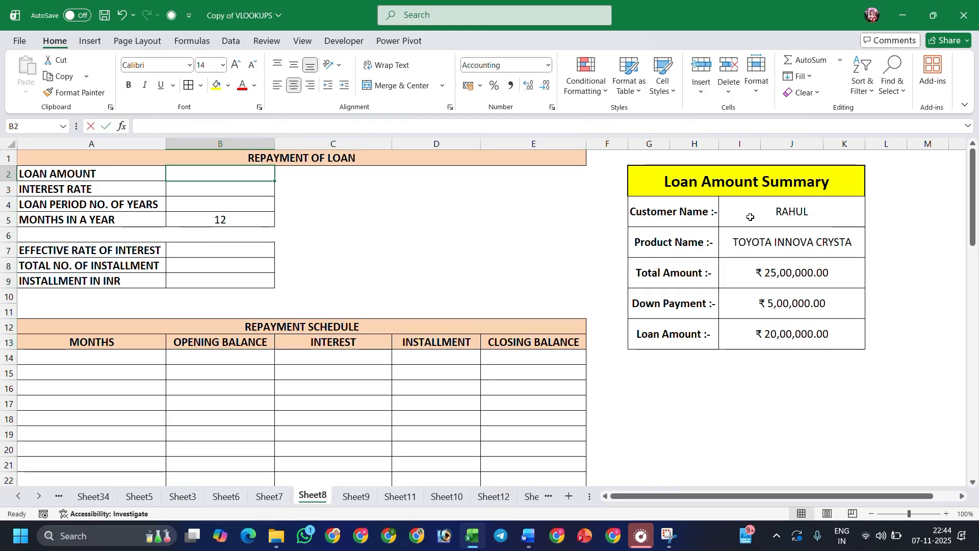
{"action": "type", "text": "="}
{"action": "key", "text": "Right"}
{"action": "key", "text": "Right"}
{"action": "key", "text": "Right"}
{"action": "key", "text": "Right"}
{"action": "key", "text": "Right"}
{"action": "key", "text": "Right"}
{"action": "key", "text": "Down"}
{"action": "key", "text": "Down"}
{"action": "key", "text": "Down"}
{"action": "key", "text": "Down"}
{"action": "key", "text": "Down"}
{"action": "key", "text": "Down"}
{"action": "key", "text": "Down"}
{"action": "key", "text": "Down"}
{"action": "key", "text": "Down"}
{"action": "key", "text": "Left"}
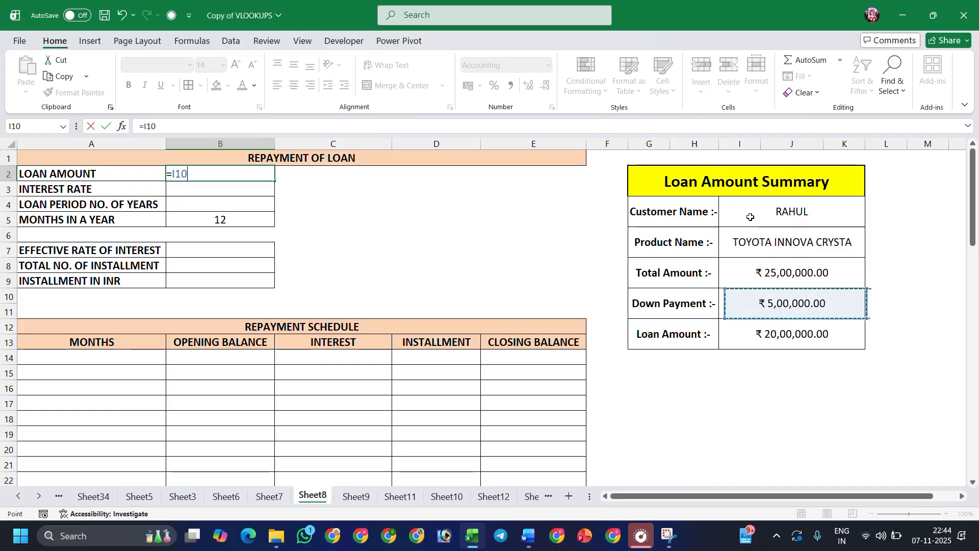
{"action": "key", "text": "Down"}
{"action": "key", "text": "Return"}
- Set the interest rate in B3 to 10% and the loan period in B4 to 5 years
{"action": "left_click", "coordinate": [750, 217]}
{"action": "key", "text": "Up"}
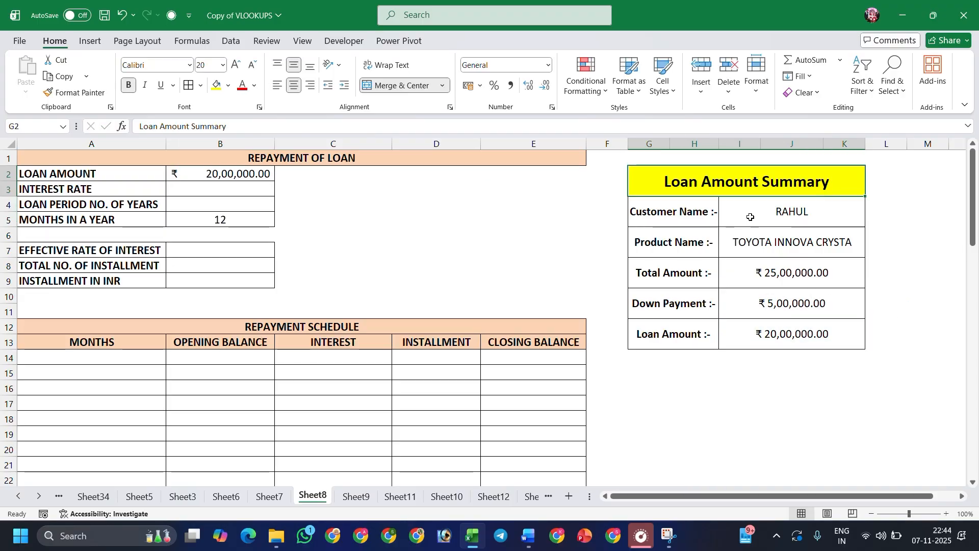
{"action": "key", "text": "ctrl+Left"}
{"action": "key", "text": "Down"}
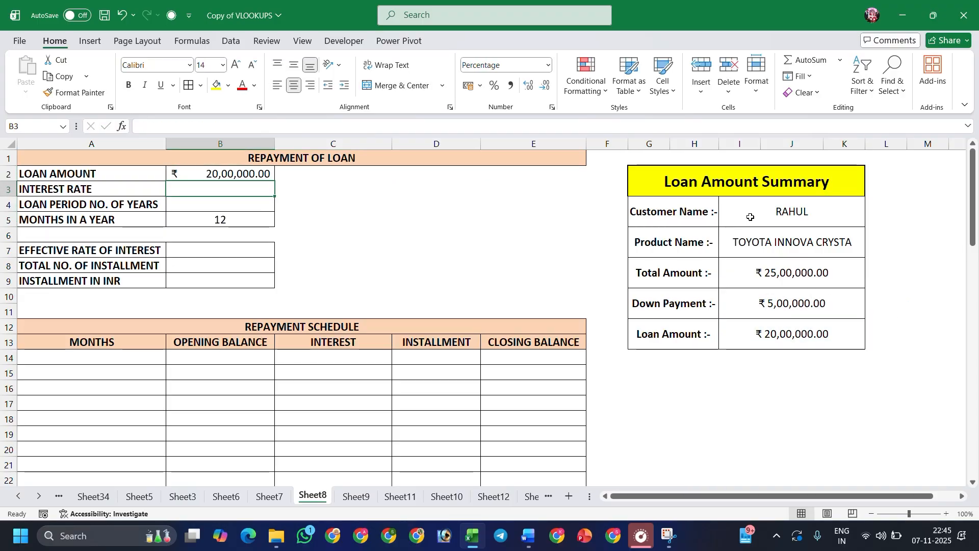
{"action": "type", "text": "10"}
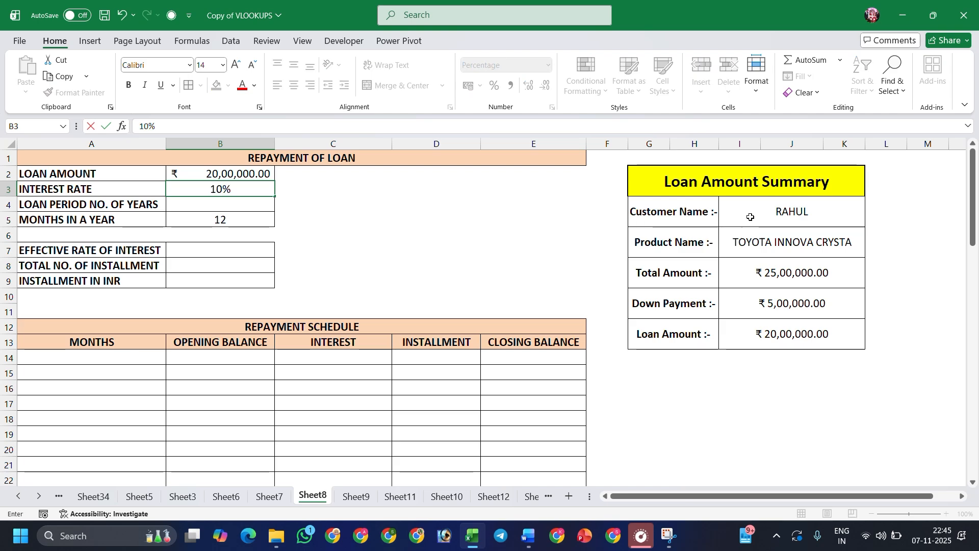
{"action": "key", "text": "Return"}
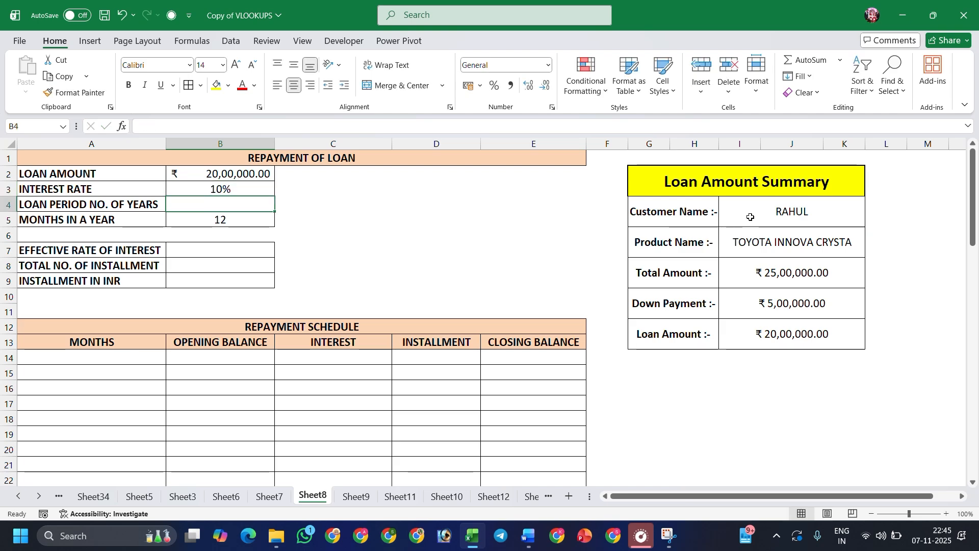
{"action": "type", "text": "5"}
{"action": "key", "text": "Return"}
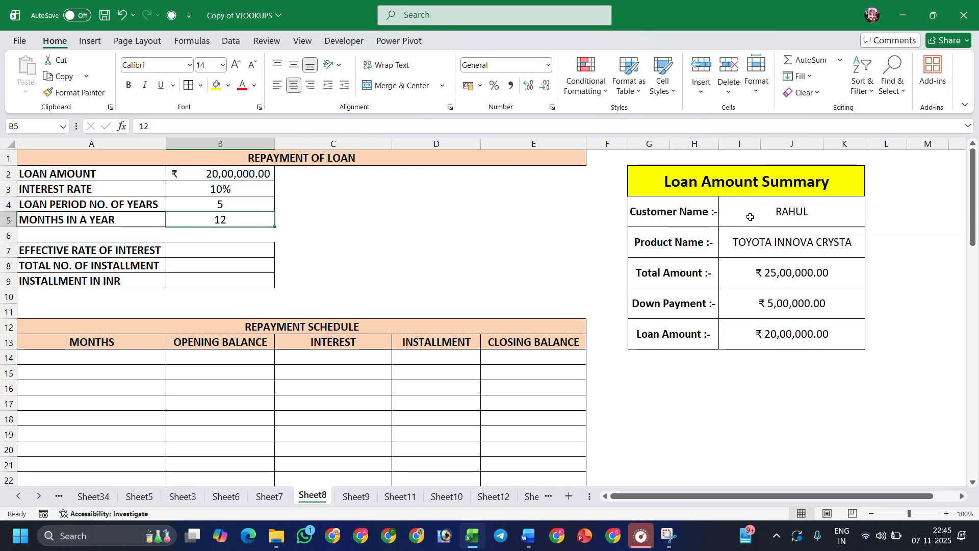
{"action": "key", "text": "Up"}
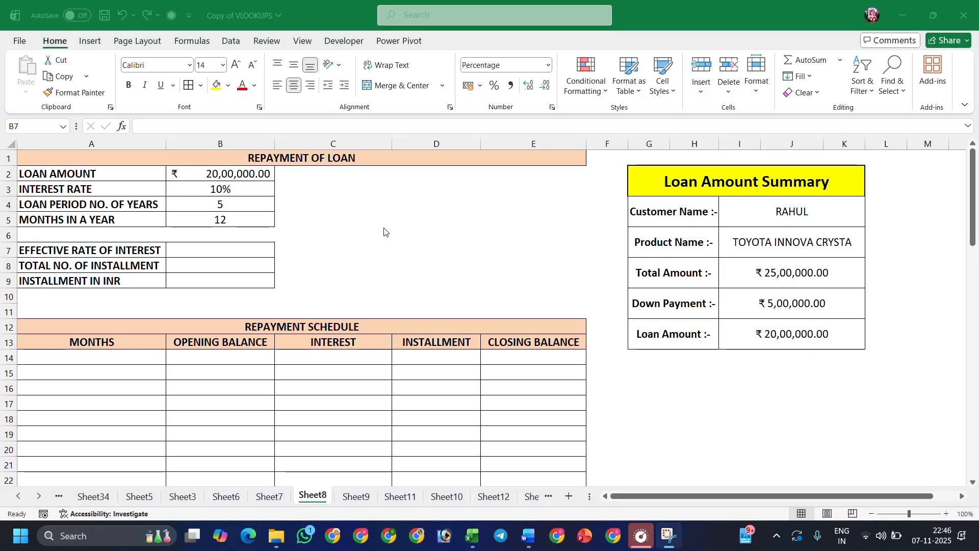
- Calculate the effective rate of interest in B7 by dividing the interest rate by the loan period, =B3/B4
{"action": "left_click", "coordinate": [237, 250]}
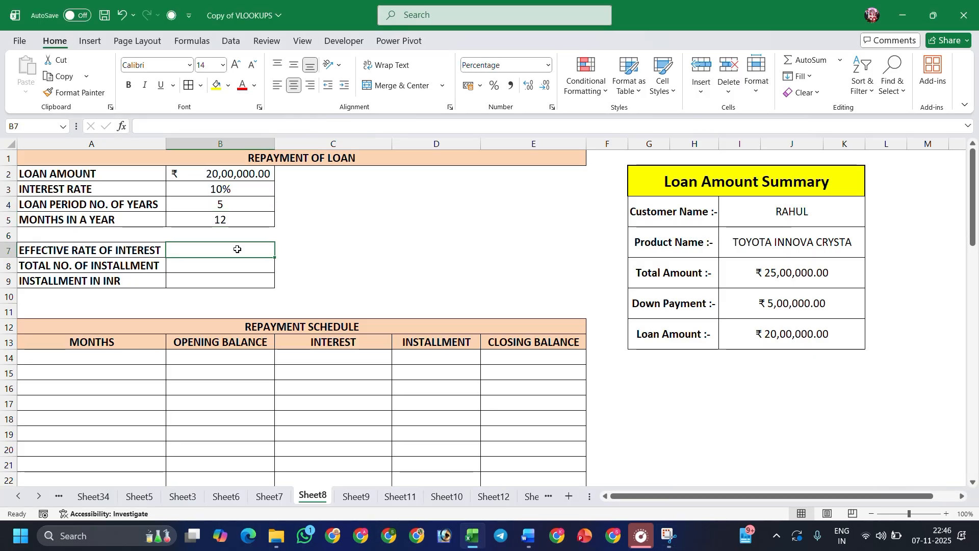
{"action": "type", "text": "="}
{"action": "key", "text": "Up"}
{"action": "key", "text": "Up"}
{"action": "key", "text": "Up"}
{"action": "key", "text": "Up"}
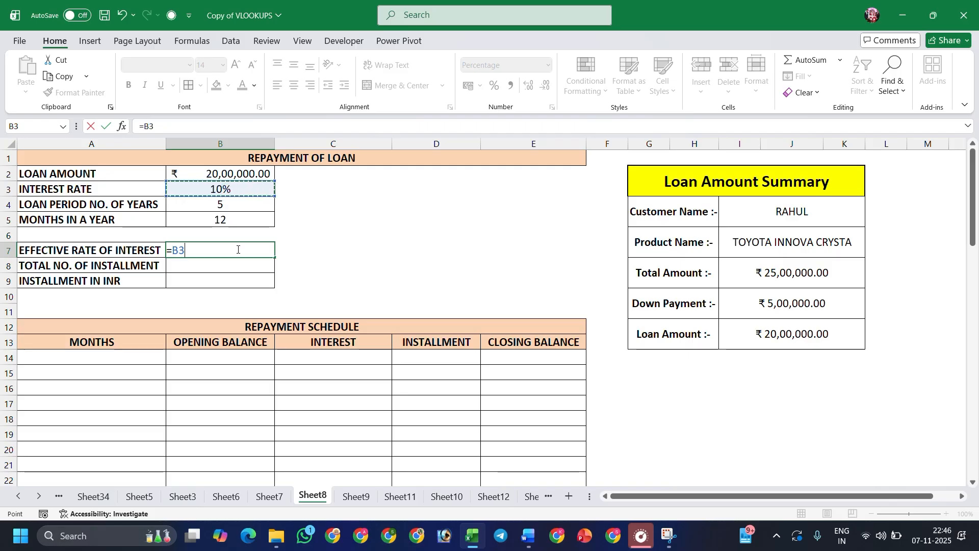
{"action": "type", "text": "/"}
{"action": "key", "text": "Up"}
{"action": "key", "text": "Up"}
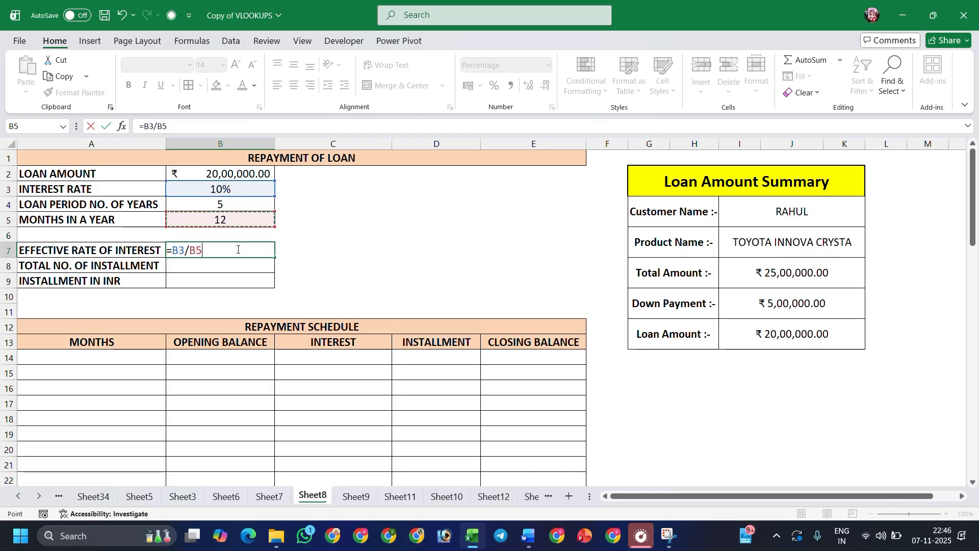
{"action": "key", "text": "Up"}
{"action": "key", "text": "Return"}
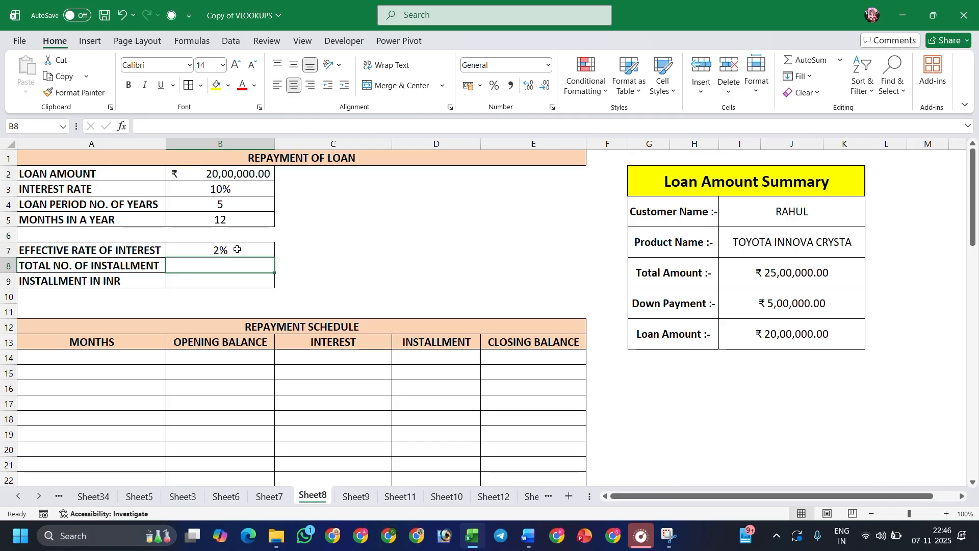
- Calculate the total number of installments in B8 as loan years times months in a year, =B4*B5
{"action": "type", "text": "="}
{"action": "key", "text": "Up"}
{"action": "key", "text": "Up"}
{"action": "key", "text": "Up"}
{"action": "key", "text": "Up"}
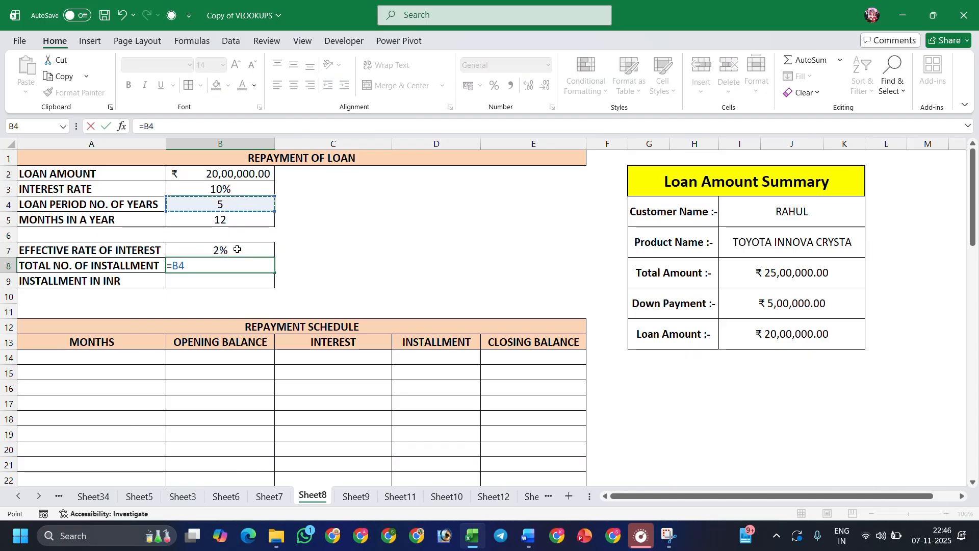
{"action": "type", "text": "*"}
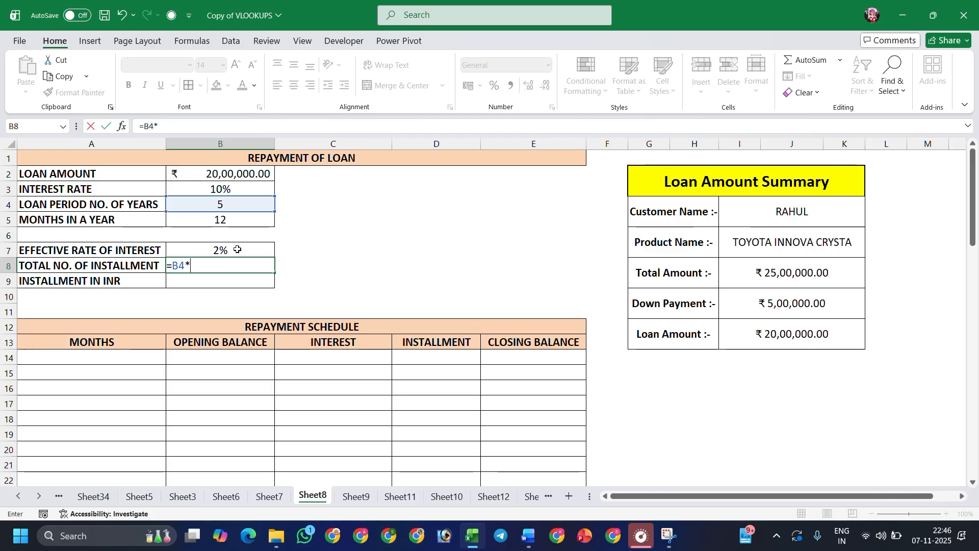
{"action": "key", "text": "Up"}
{"action": "key", "text": "Up"}
{"action": "key", "text": "Up"}
{"action": "key", "text": "ctrl+Return"}
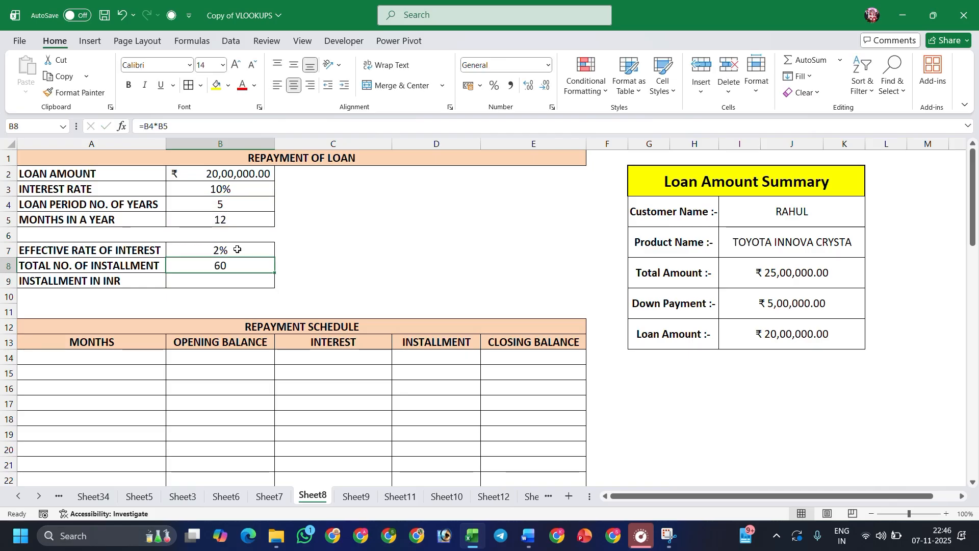
- Calculate the installment in INR in B9 with the formula =PMT(B7,B8,-B2)
{"action": "key", "text": "Down"}
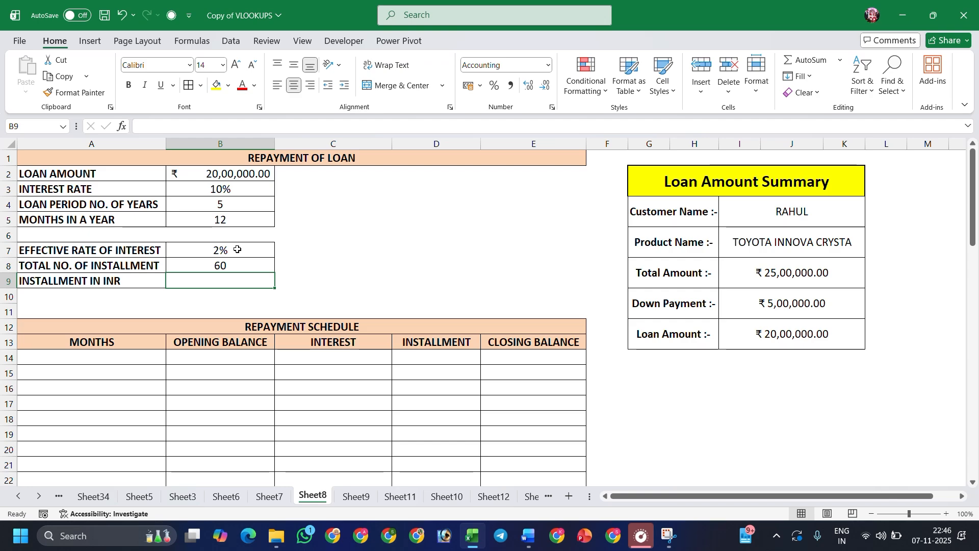
{"action": "type", "text": "=PMT("}
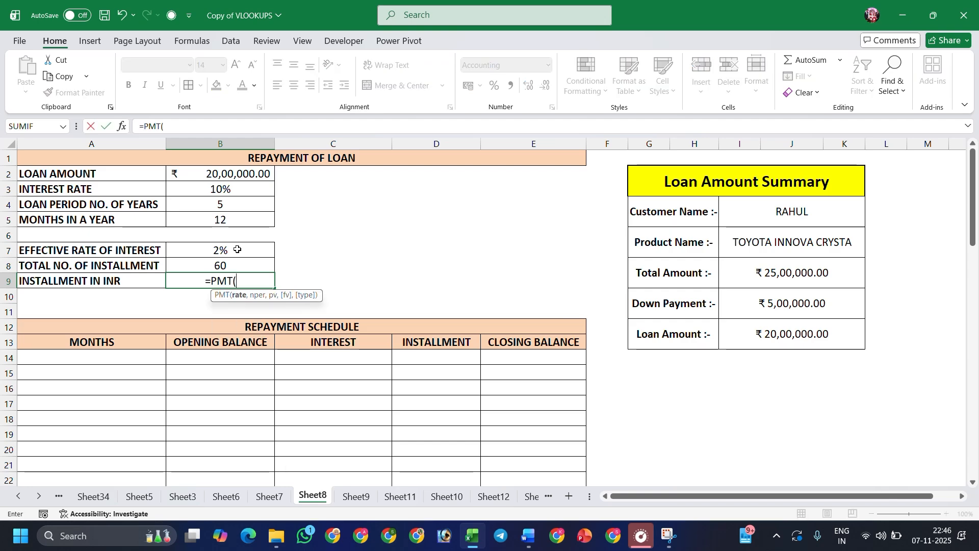
{"action": "left_click", "coordinate": [237, 249]}
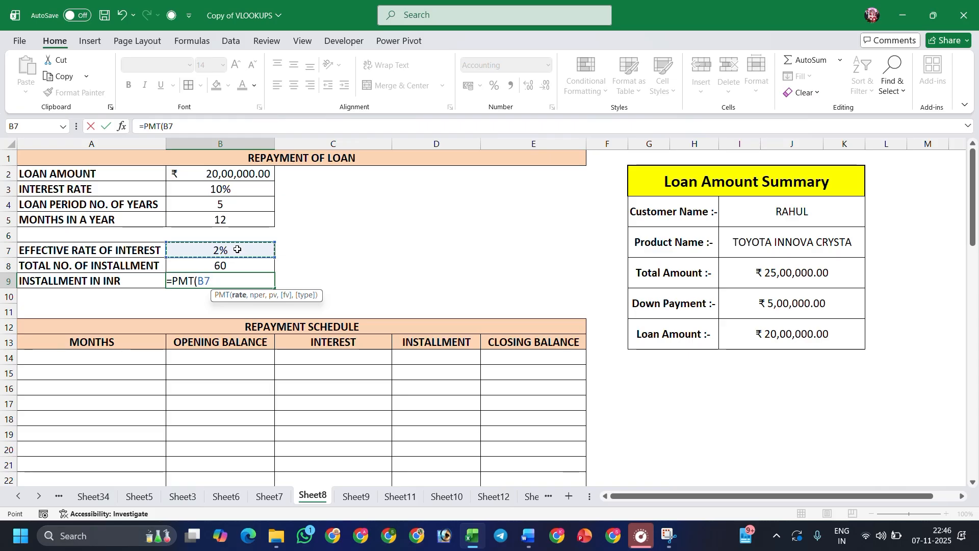
{"action": "type", "text": ","}
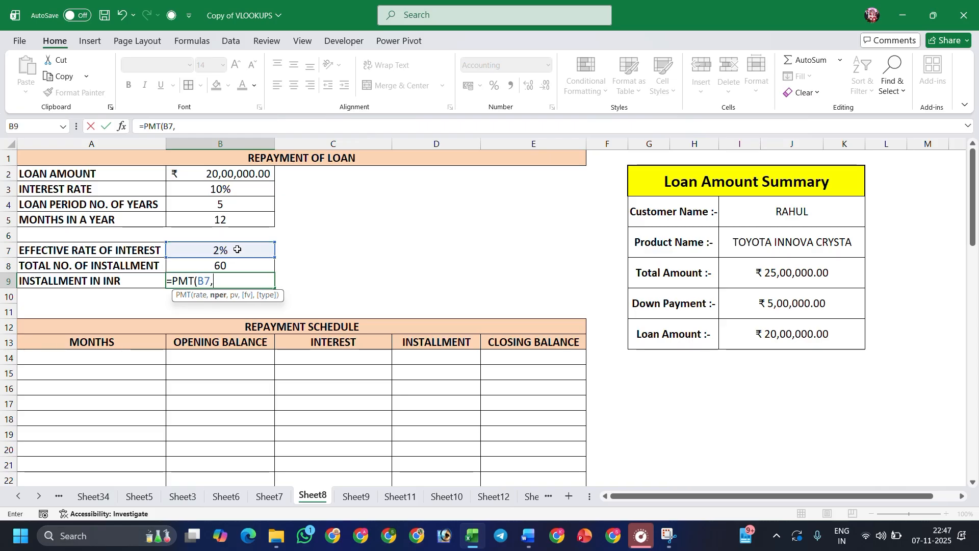
{"action": "key", "text": "Up"}
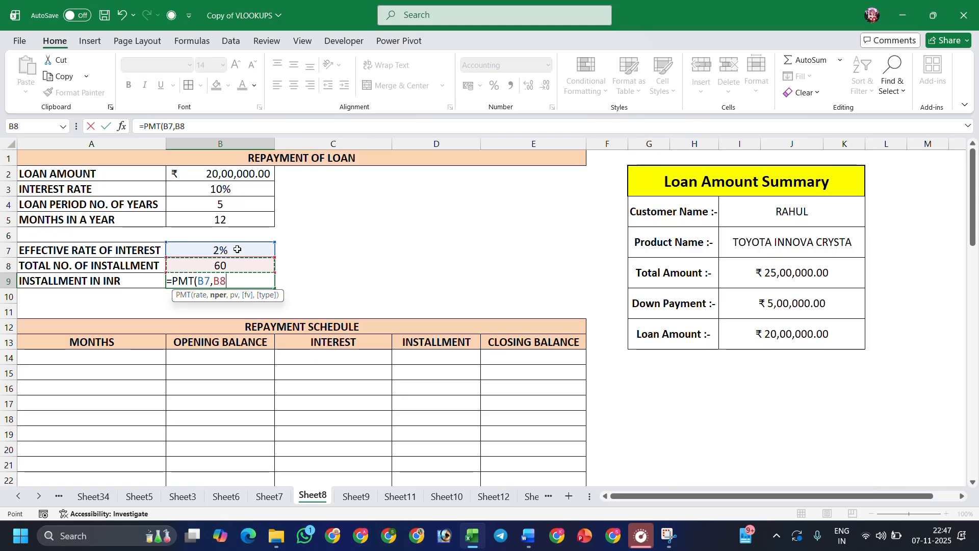
{"action": "type", "text": ","}
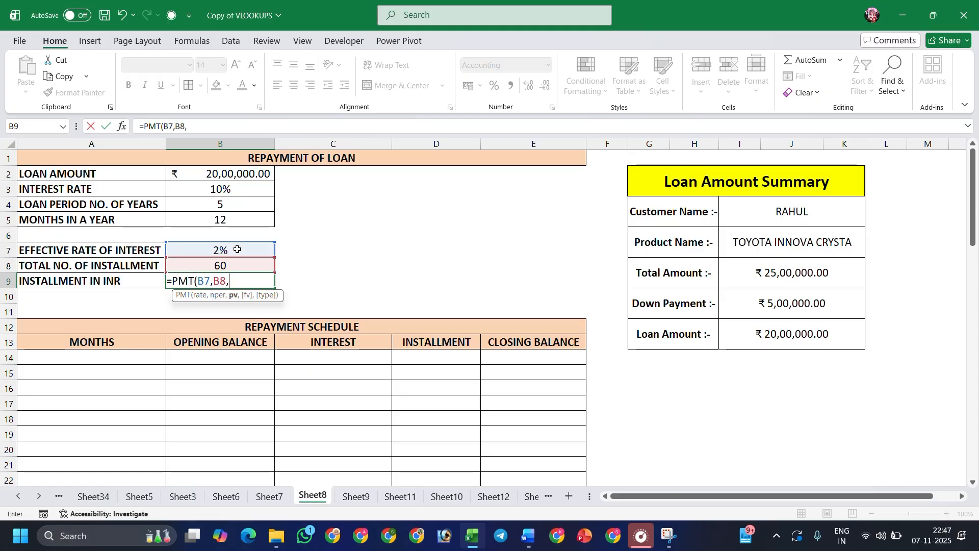
{"action": "type", "text": "-"}
{"action": "key", "text": "Up"}
{"action": "key", "text": "Up"}
{"action": "key", "text": "Up"}
{"action": "key", "text": "Up"}
{"action": "key", "text": "Up"}
{"action": "key", "text": "Up"}
{"action": "key", "text": "Up"}
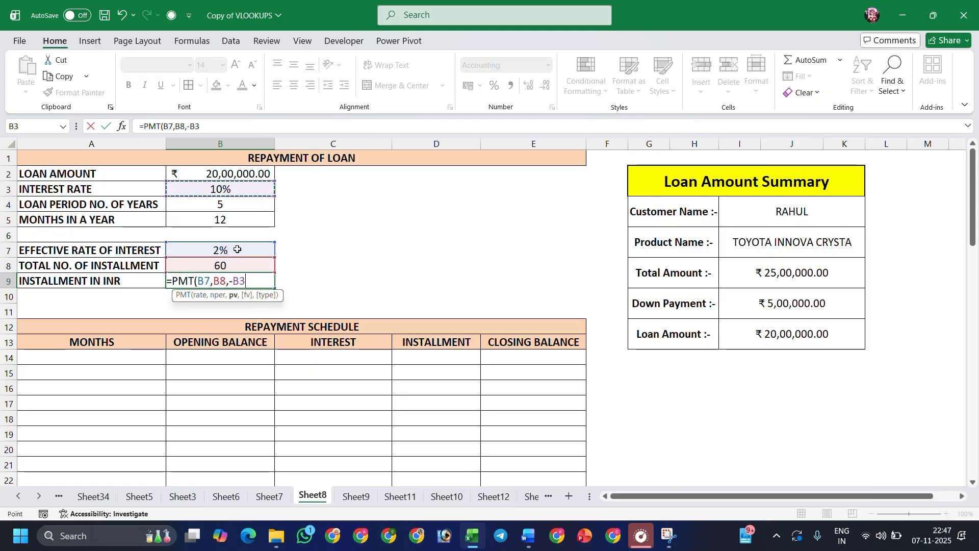
{"action": "key", "text": "ctrl+Return"}
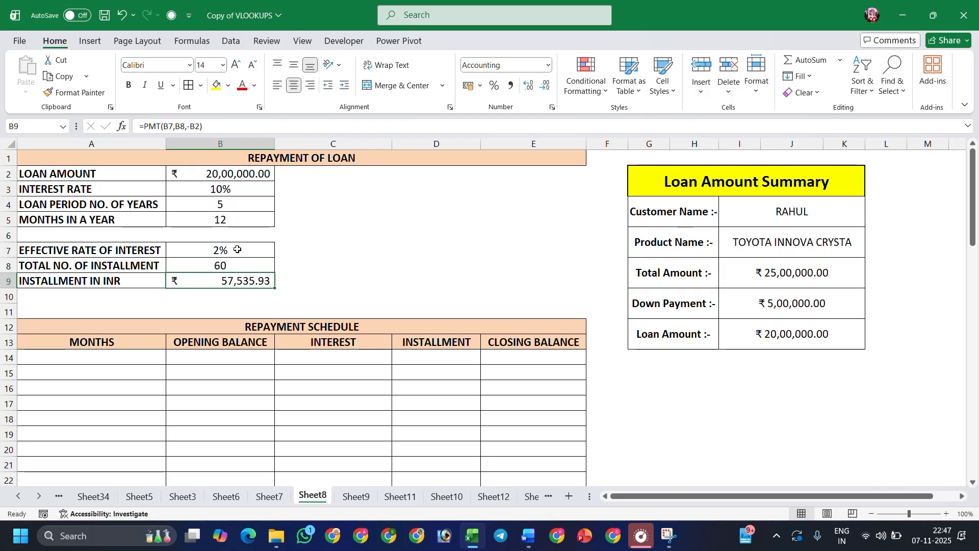
- Enter 1 as the first month of the repayment schedule in A14
{"action": "key", "text": "Down"}
{"action": "key", "text": "Down"}
{"action": "key", "text": "Down"}
{"action": "key", "text": "Down"}
{"action": "key", "text": "Down"}
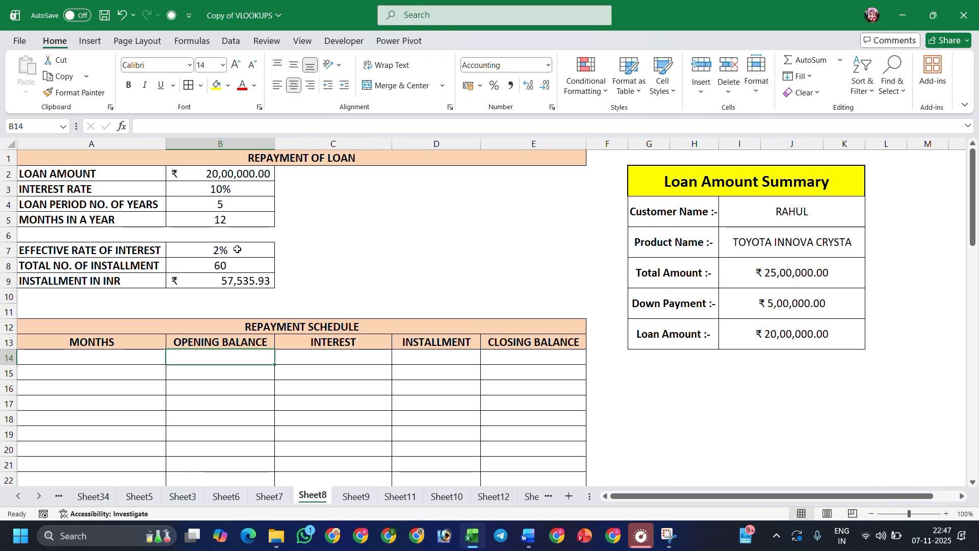
{"action": "key", "text": "Left"}
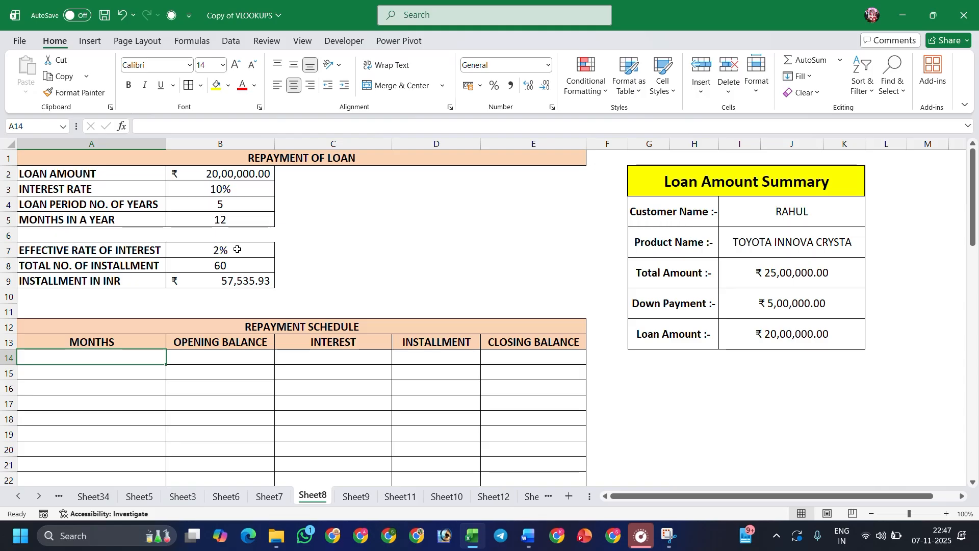
{"action": "type", "text": "1"}
{"action": "key", "text": "Return"}
- Fill the Months column down from A14 as a linear series in columns with step value 1 and stop value 60
{"action": "left_click", "coordinate": [93, 361]}
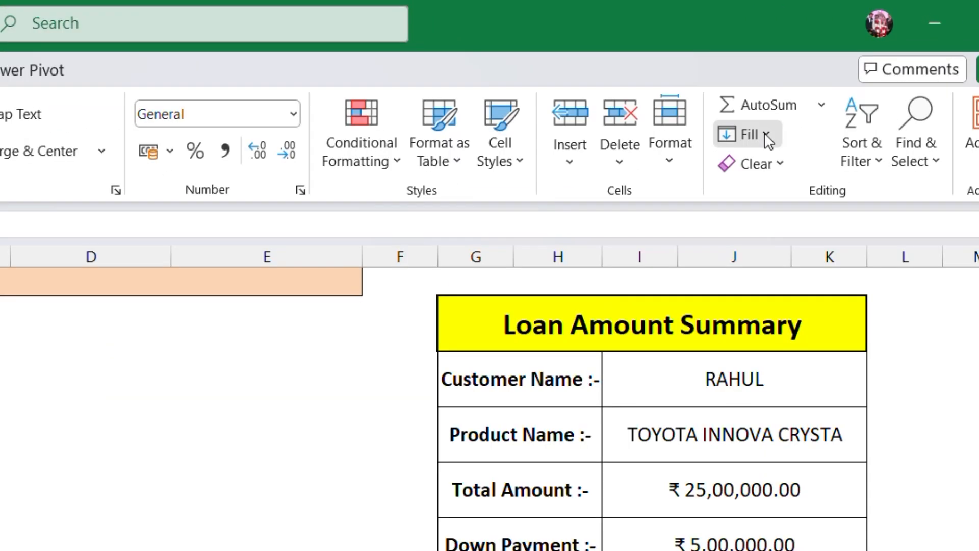
{"action": "left_click", "coordinate": [805, 77]}
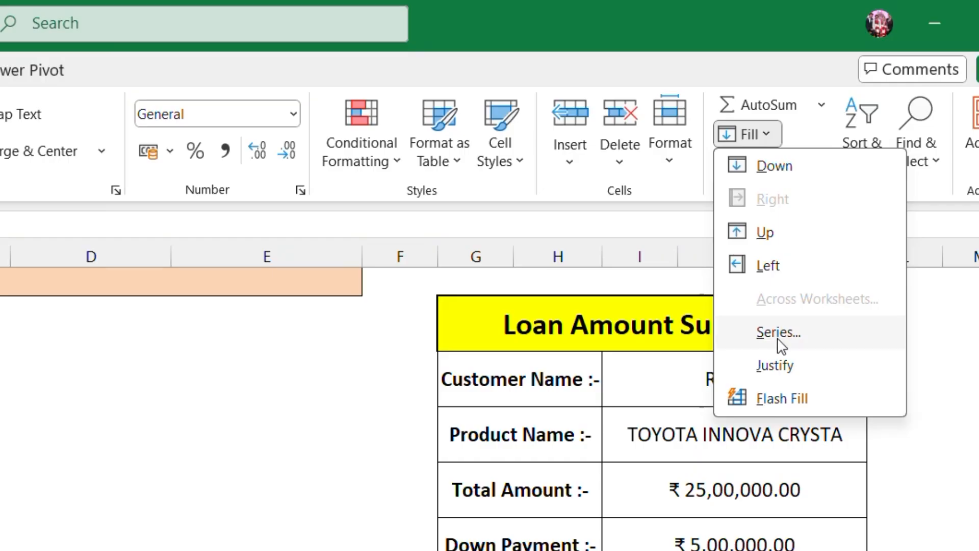
{"action": "left_click", "coordinate": [779, 333]}
{"action": "left_click", "coordinate": [764, 144]}
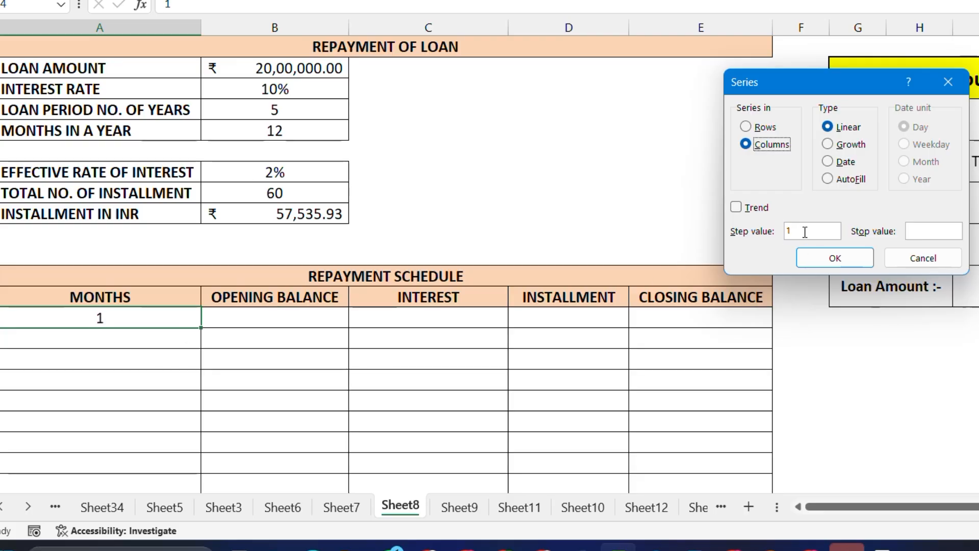
{"action": "left_click", "coordinate": [928, 233]}
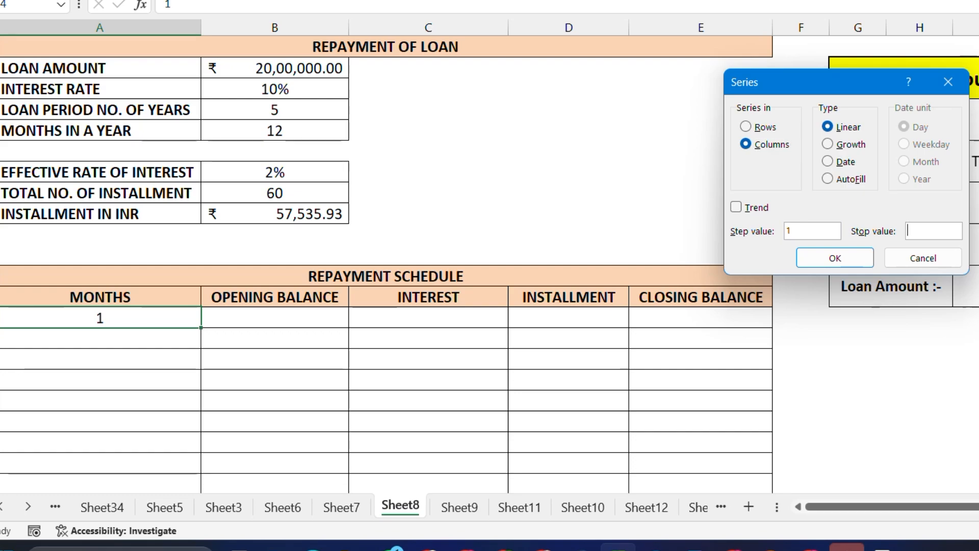
{"action": "type", "text": "60"}
{"action": "key", "text": "Return"}
- Link the first month's opening balance in B14 to the loan amount with =B2
{"action": "scroll", "coordinate": [230, 360], "scroll_direction": "down", "scroll_amount": 1}
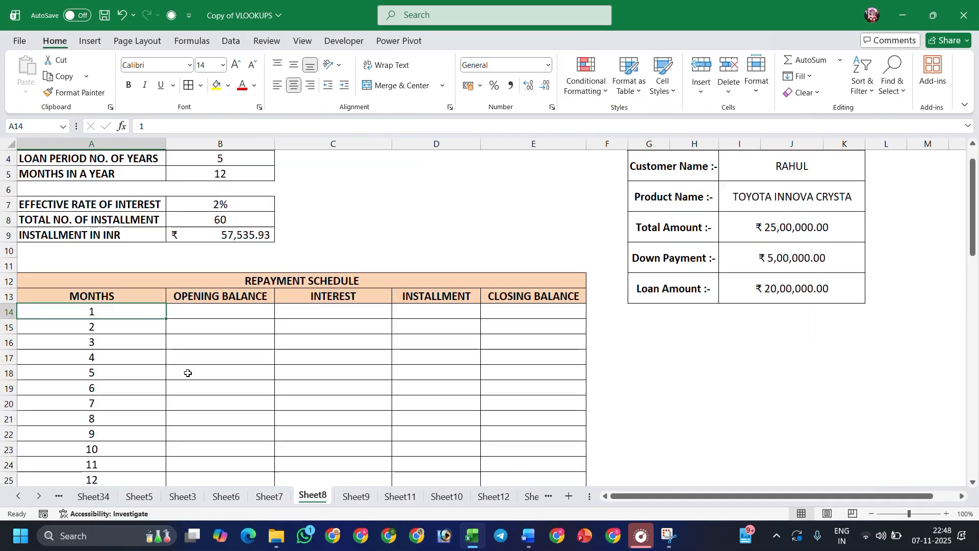
{"action": "scroll", "coordinate": [188, 373], "scroll_direction": "down", "scroll_amount": 17}
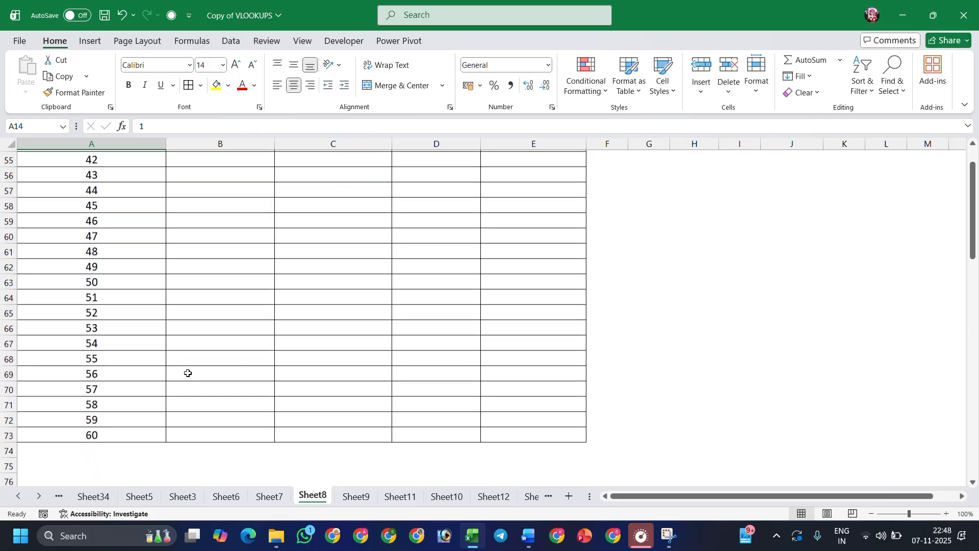
{"action": "scroll", "coordinate": [188, 373], "scroll_direction": "up", "scroll_amount": 13}
{"action": "scroll", "coordinate": [188, 373], "scroll_direction": "up", "scroll_amount": 5}
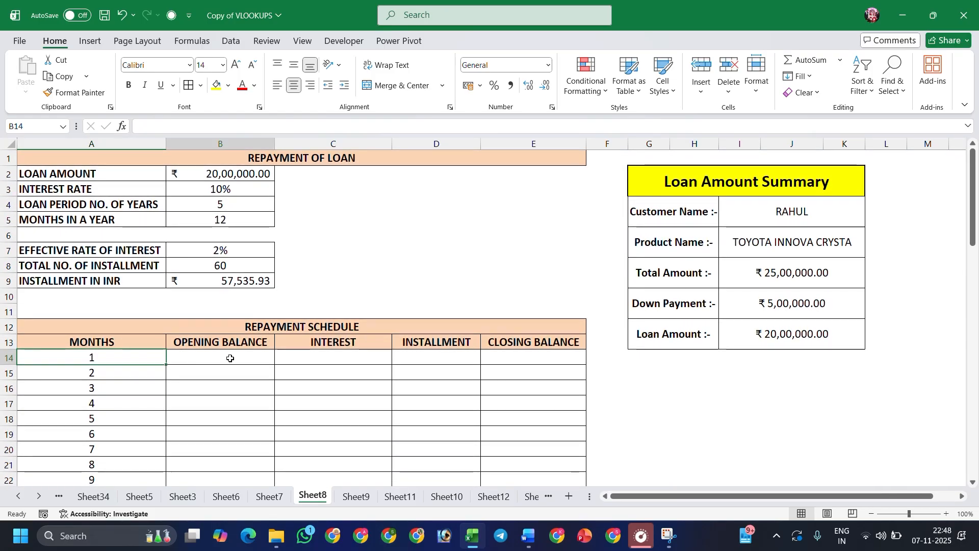
{"action": "left_click", "coordinate": [231, 359]}
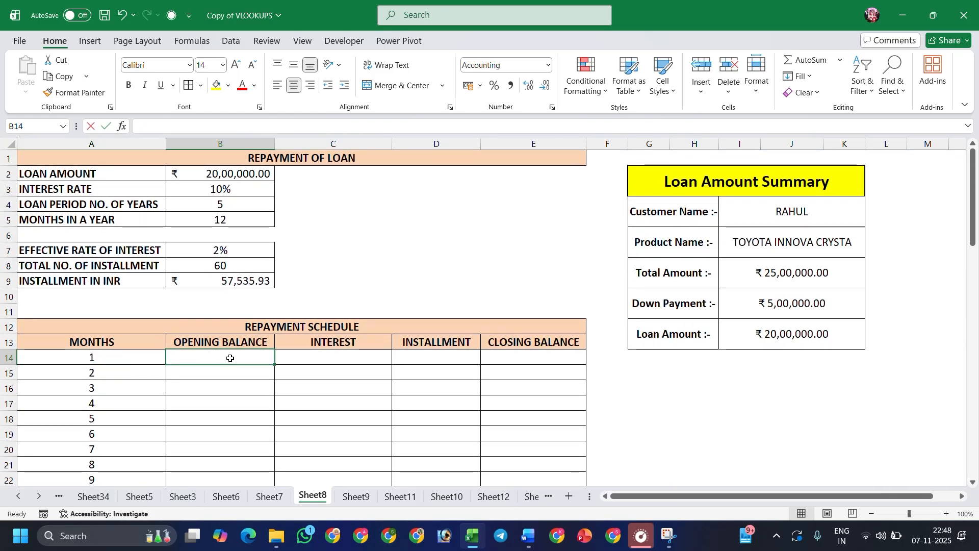
{"action": "type", "text": "="}
{"action": "key", "text": "Up"}
{"action": "key", "text": "Up"}
{"action": "key", "text": "Up"}
{"action": "key", "text": "Up"}
{"action": "key", "text": "Up"}
{"action": "key", "text": "Up"}
{"action": "key", "text": "Up"}
{"action": "key", "text": "Up"}
{"action": "key", "text": "Up"}
{"action": "key", "text": "Up"}
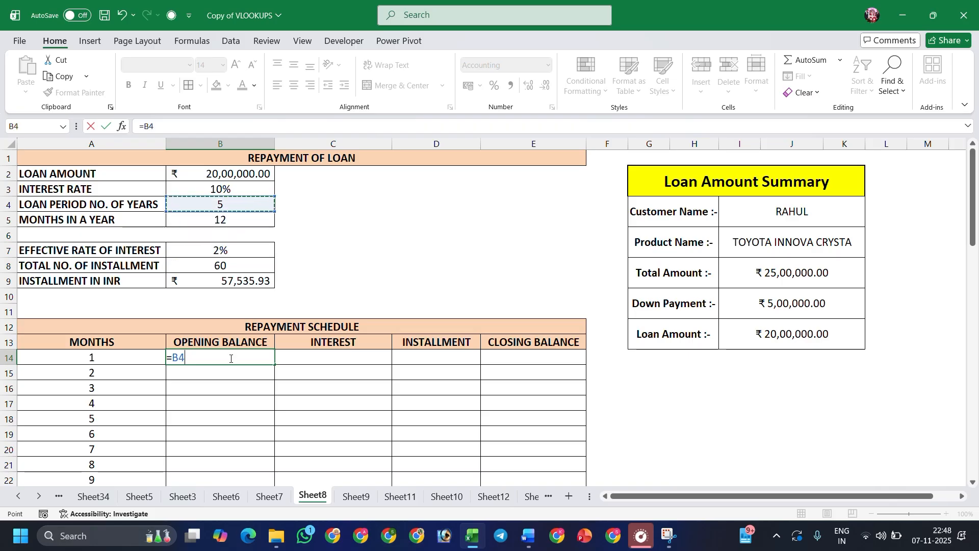
{"action": "key", "text": "Up"}
{"action": "key", "text": "Up"}
{"action": "key", "text": "Return"}
- Calculate the first month's interest in C14 as opening balance times the fixed effective rate, =B14*$B$7
{"action": "key", "text": "Right"}
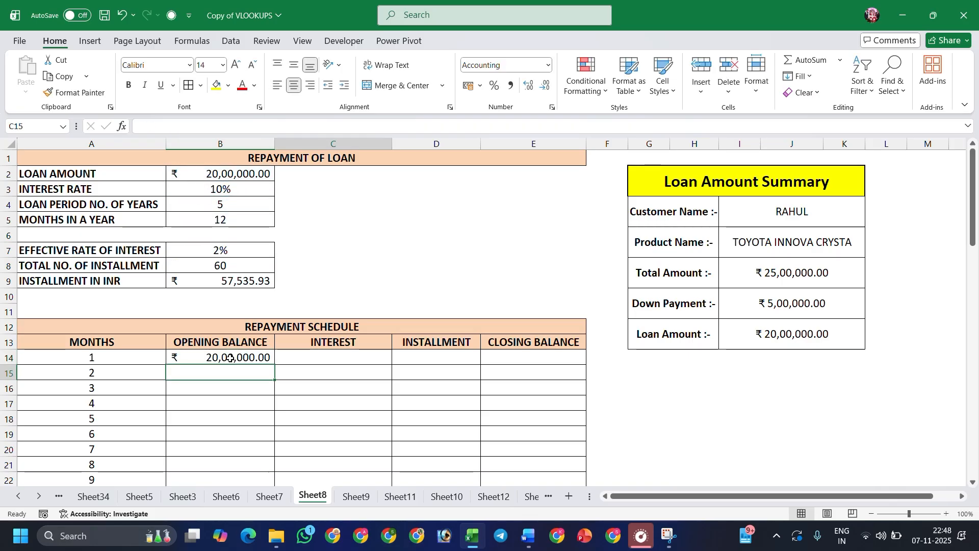
{"action": "key", "text": "Up"}
{"action": "type", "text": "="}
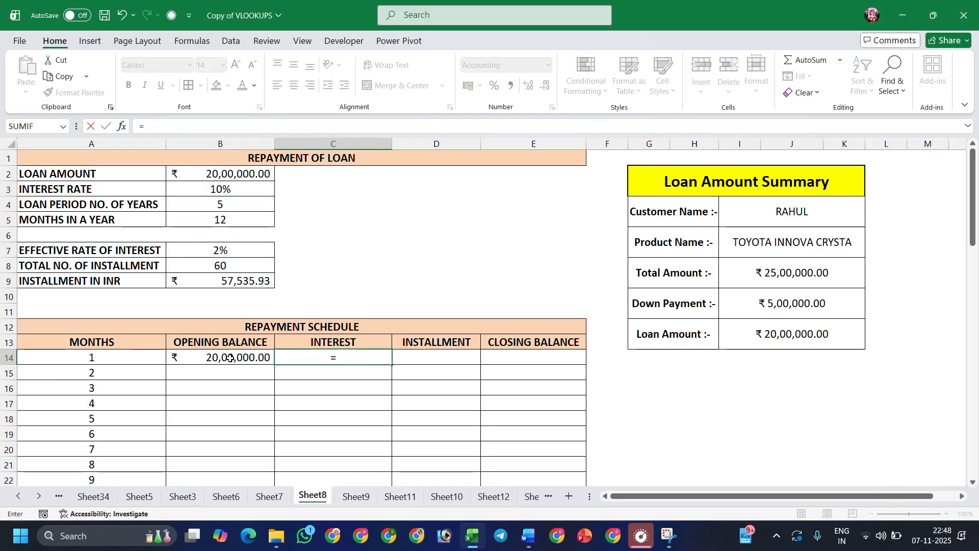
{"action": "key", "text": "Left"}
{"action": "type", "text": "*"}
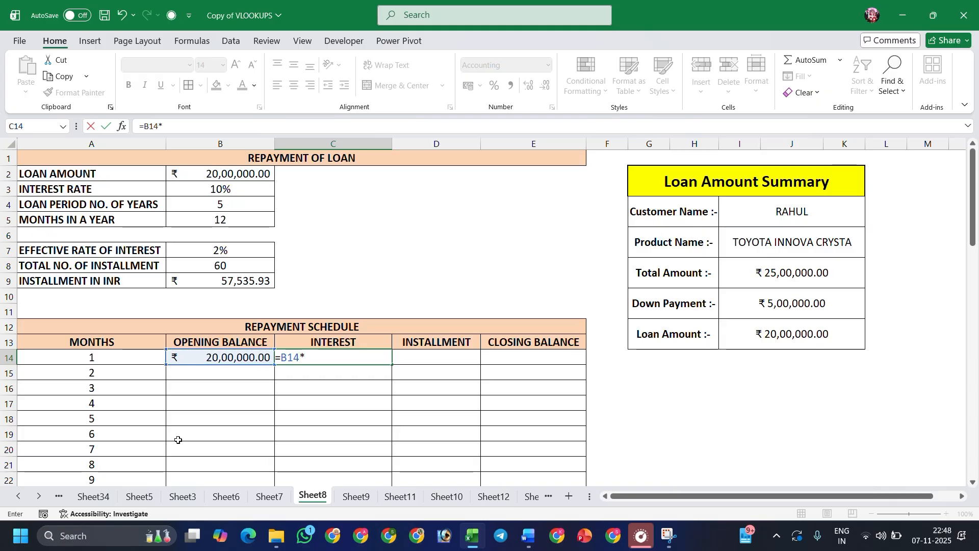
{"action": "key", "text": "Up"}
{"action": "key", "text": "Up"}
{"action": "key", "text": "Up"}
{"action": "key", "text": "Up"}
{"action": "key", "text": "Up"}
{"action": "key", "text": "Up"}
{"action": "key", "text": "Up"}
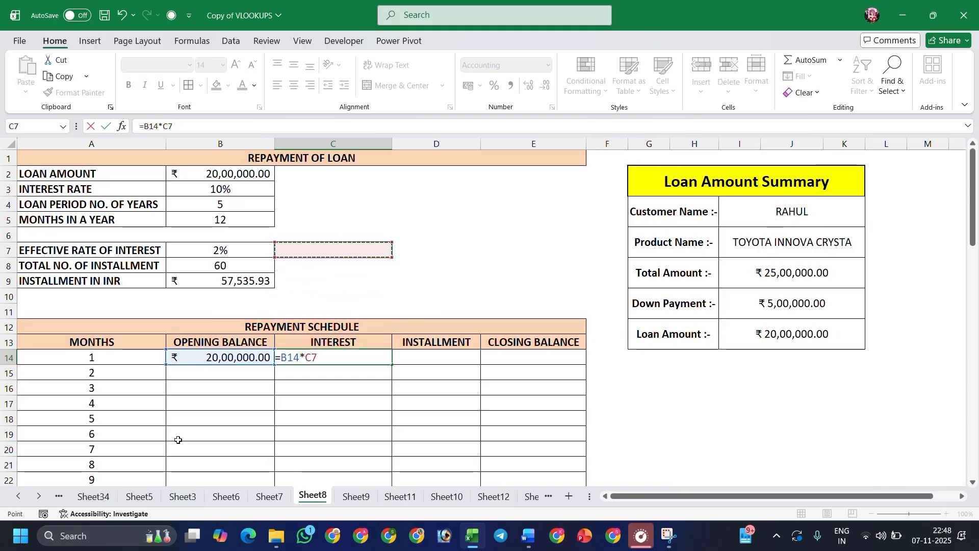
{"action": "key", "text": "Left"}
{"action": "key", "text": "F4"}
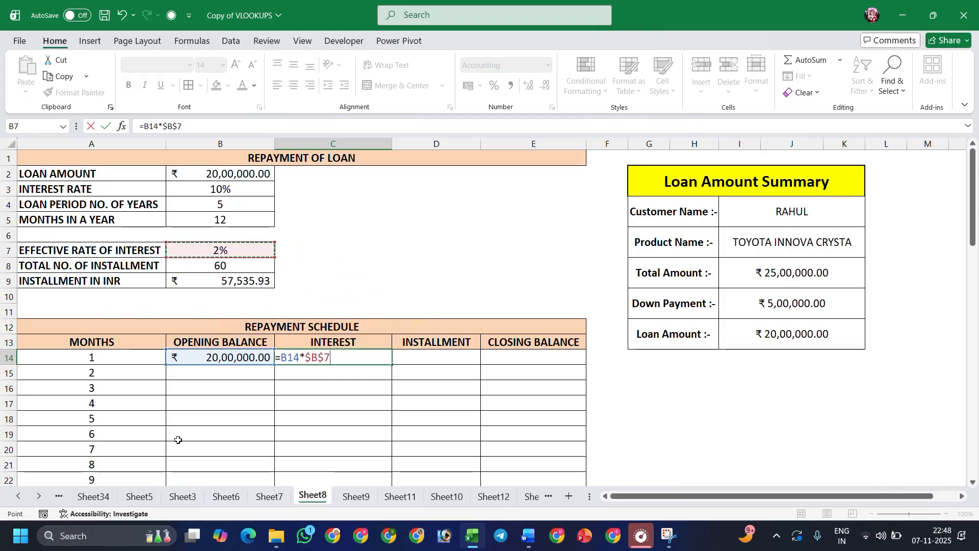
{"action": "key", "text": "Return"}
- Link the first month's installment in D14 to the calculated installment with the absolute reference =$B$9
{"action": "key", "text": "Up"}
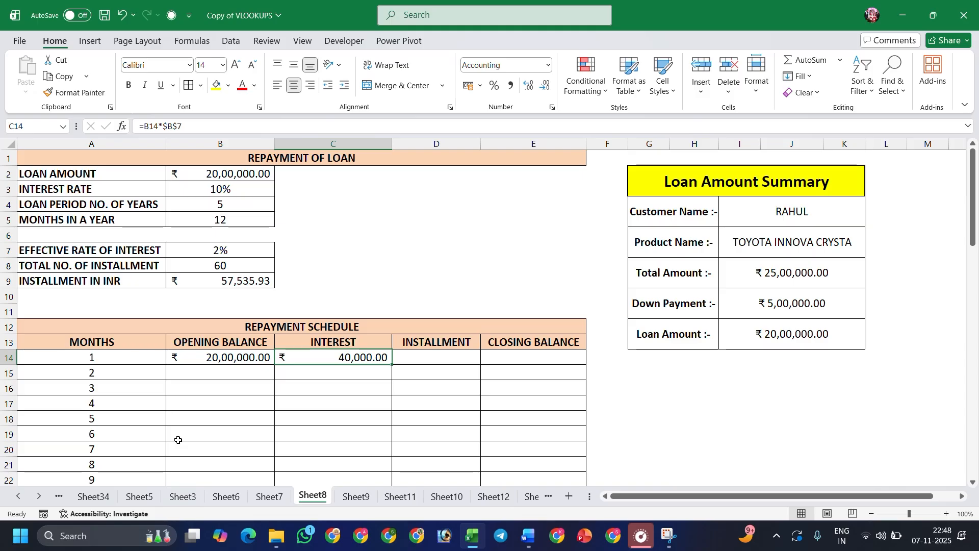
{"action": "key", "text": "Right"}
{"action": "type", "text": "="}
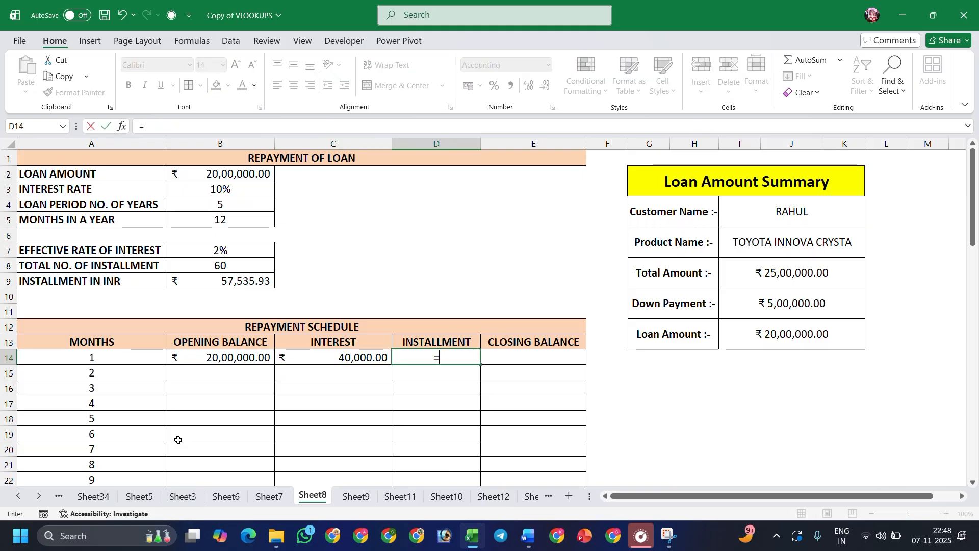
{"action": "key", "text": "Up"}
{"action": "key", "text": "Up"}
{"action": "key", "text": "Up"}
{"action": "key", "text": "Up"}
{"action": "key", "text": "Up"}
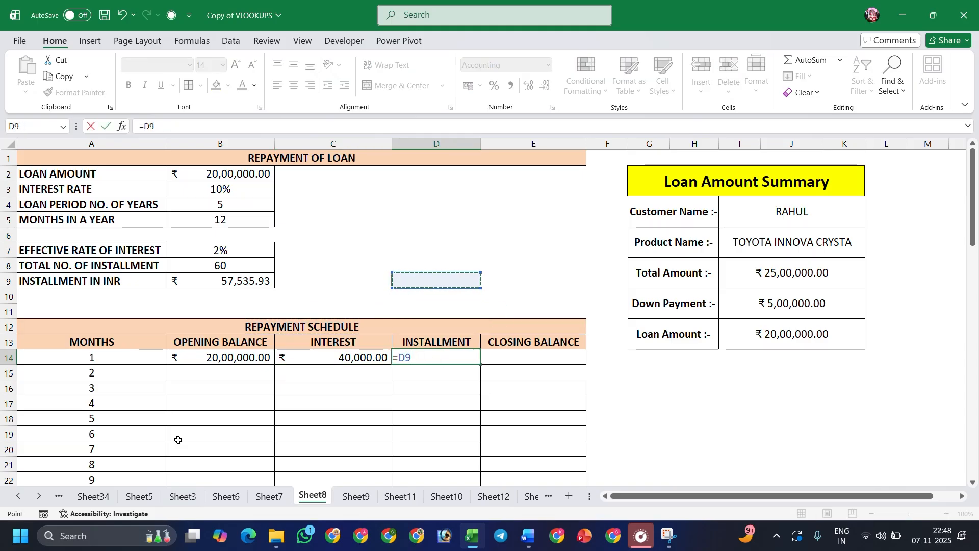
{"action": "key", "text": "Left"}
{"action": "key", "text": "Left"}
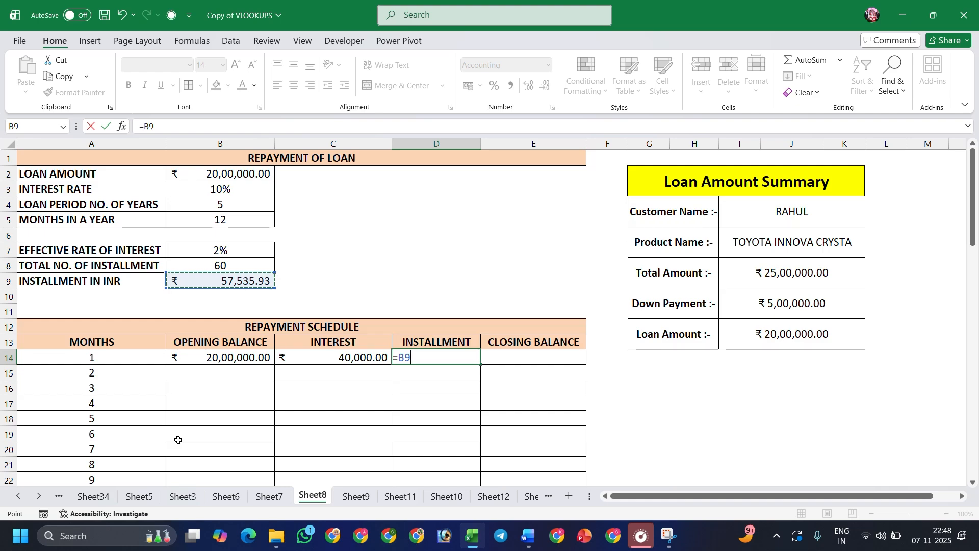
{"action": "key", "text": "F4"}
{"action": "key", "text": "Return"}
- Calculate the first month's closing balance in E14 as opening balance plus interest minus installment, =B14+C14-D14
{"action": "key", "text": "Right"}
{"action": "key", "text": "Up"}
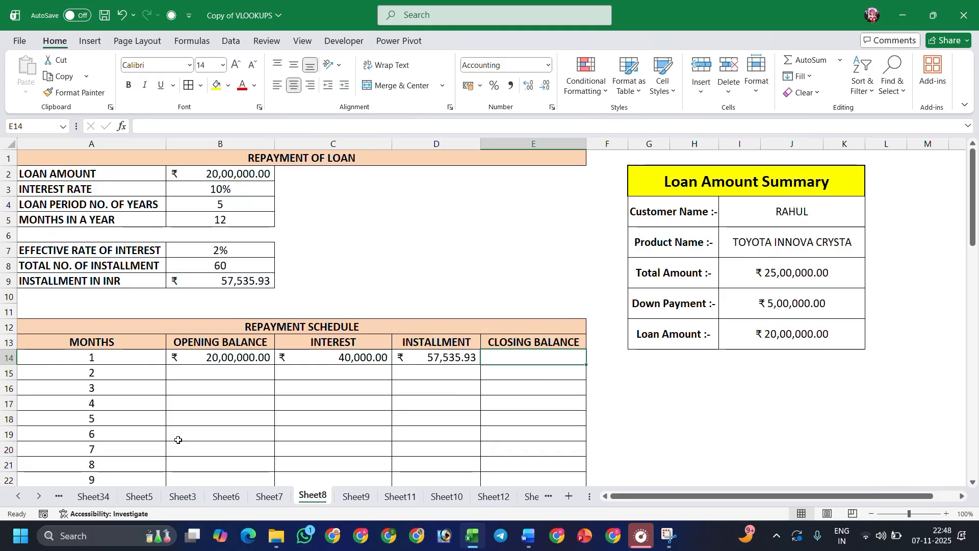
{"action": "type", "text": "="}
{"action": "key", "text": "Left"}
{"action": "key", "text": "Left"}
{"action": "key", "text": "Left"}
{"action": "type", "text": "+"}
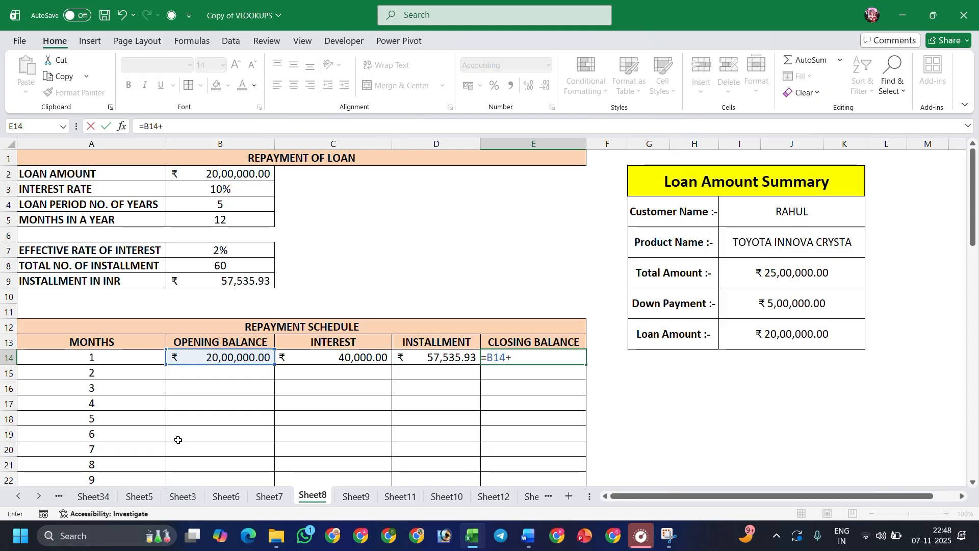
{"action": "key", "text": "Left"}
{"action": "key", "text": "Left"}
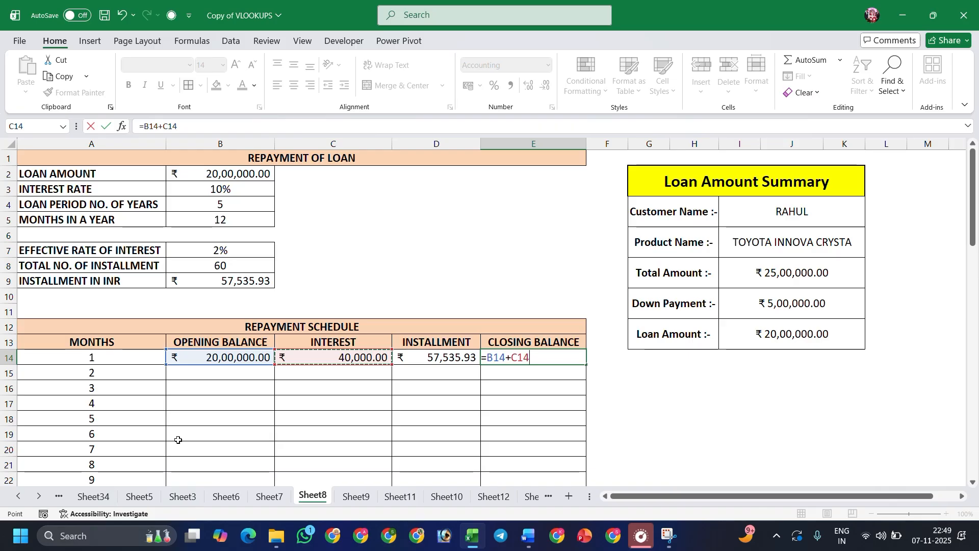
{"action": "type", "text": "-"}
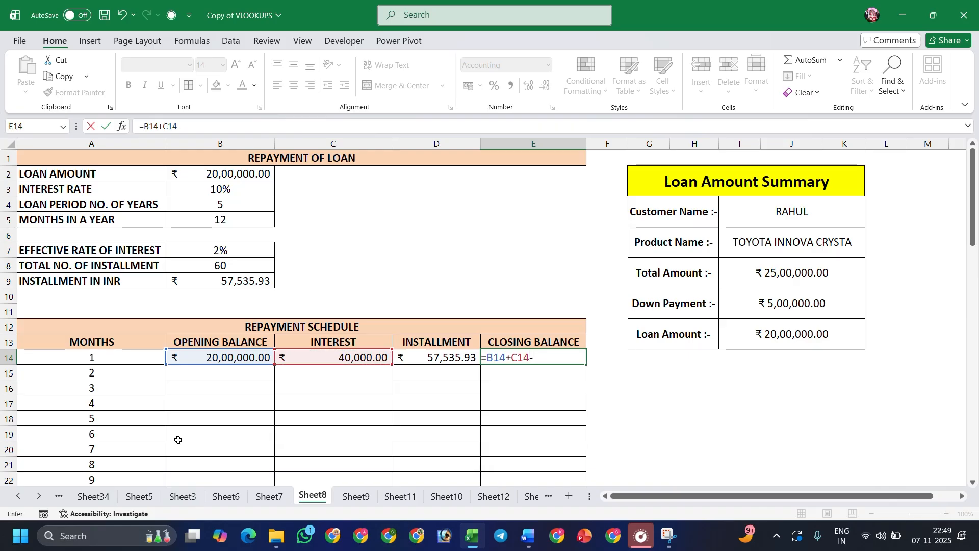
{"action": "key", "text": "Left"}
{"action": "key", "text": "Return"}
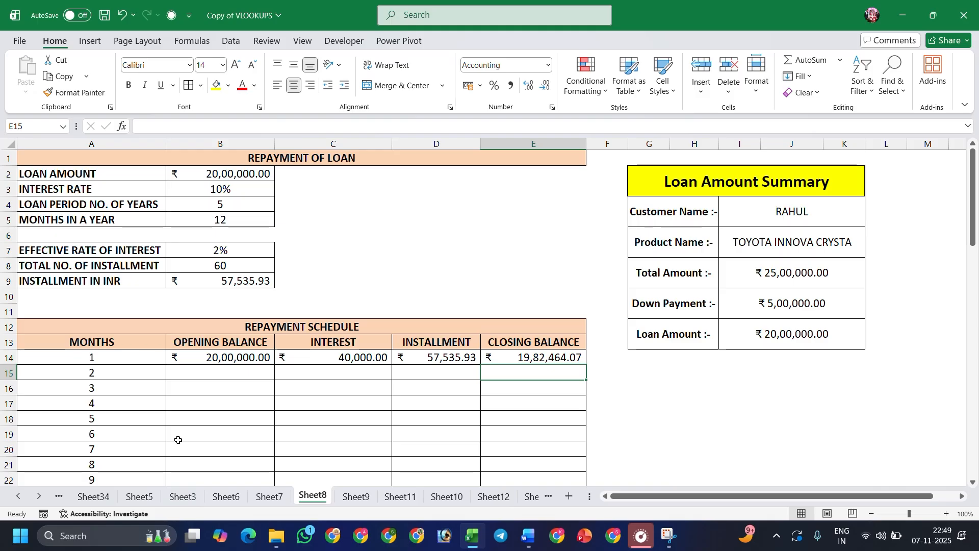
- Set the second month's opening balance in B15 to the previous month's closing balance with =E14
{"action": "scroll", "coordinate": [178, 439], "scroll_direction": "down", "scroll_amount": 1}
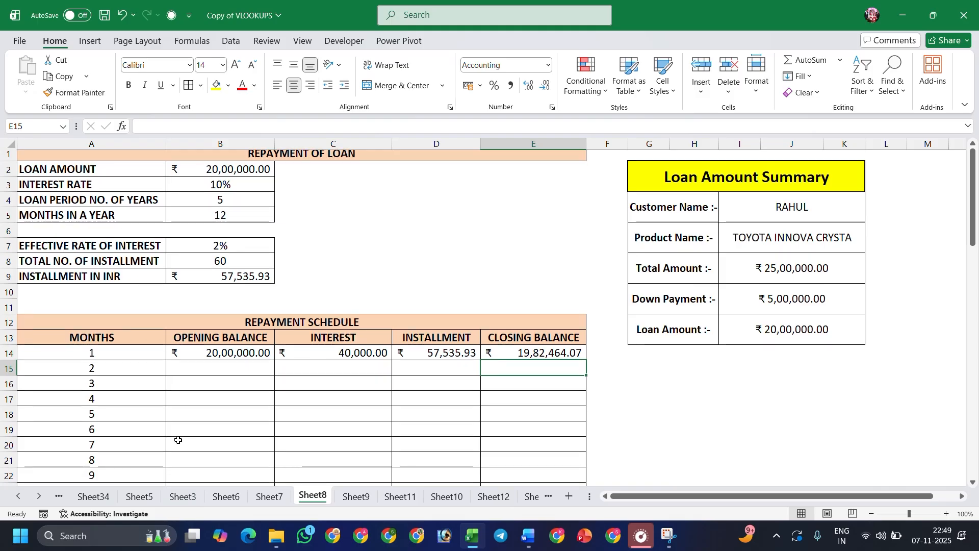
{"action": "scroll", "coordinate": [178, 440], "scroll_direction": "down", "scroll_amount": 18}
{"action": "scroll", "coordinate": [178, 439], "scroll_direction": "up", "scroll_amount": 19}
{"action": "scroll", "coordinate": [178, 439], "scroll_direction": "down", "scroll_amount": 2}
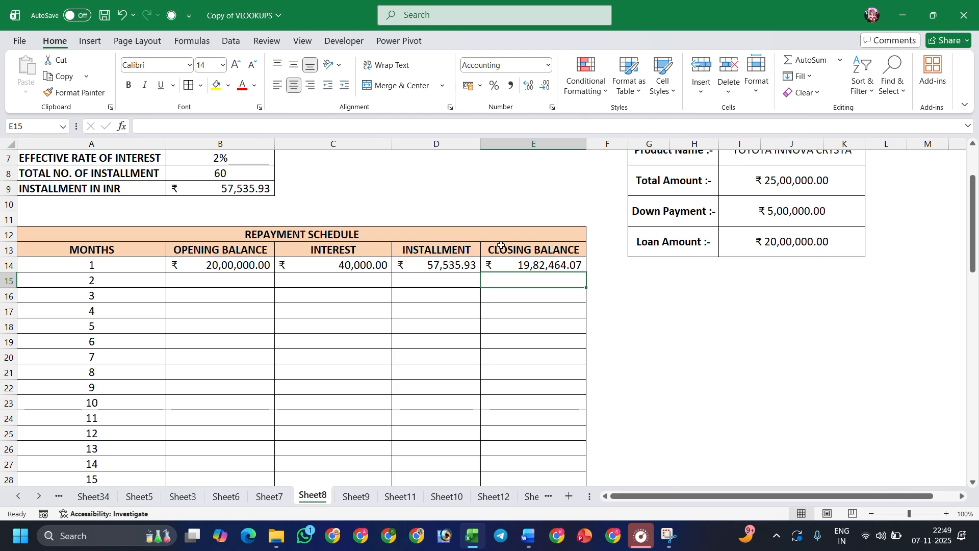
{"action": "left_click", "coordinate": [249, 280]}
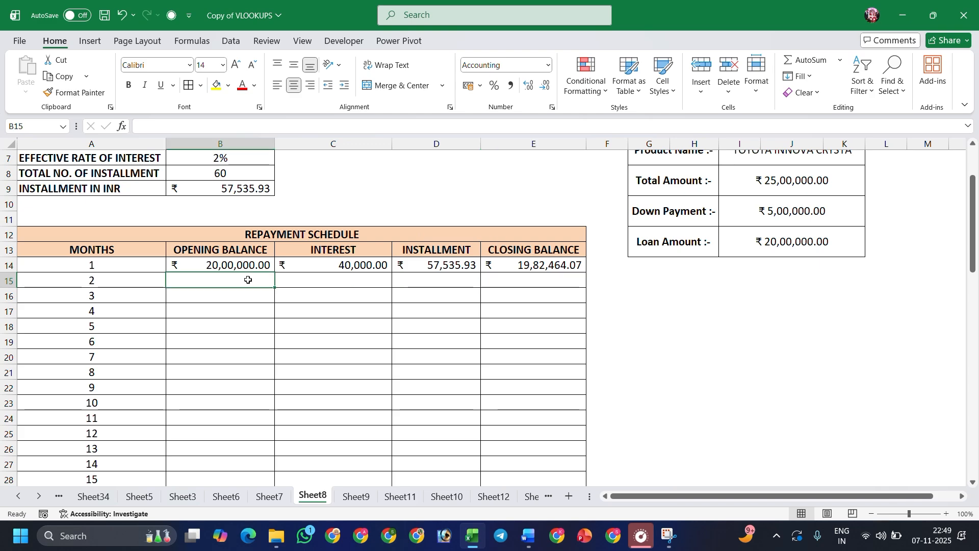
{"action": "type", "text": "="}
{"action": "key", "text": "Right"}
{"action": "key", "text": "Right"}
{"action": "key", "text": "Right"}
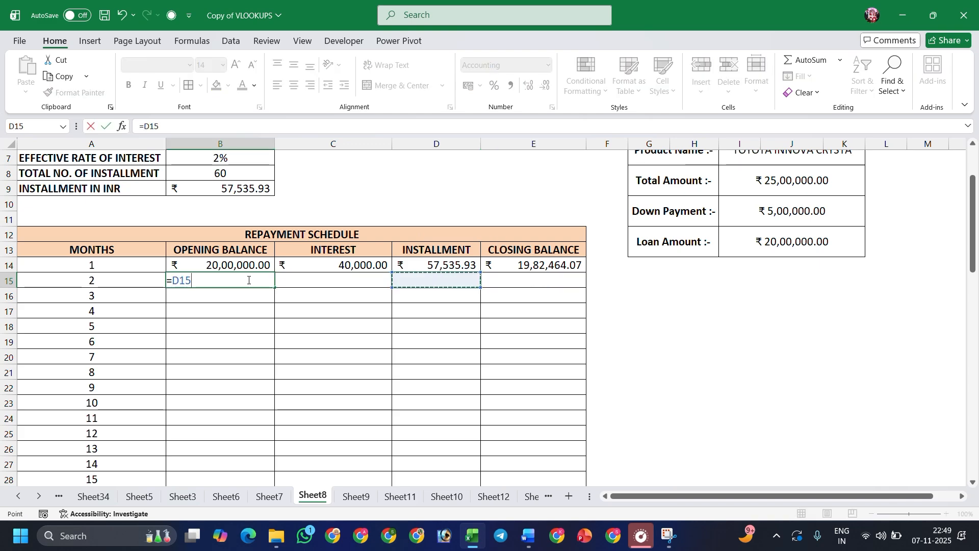
{"action": "key", "text": "Up"}
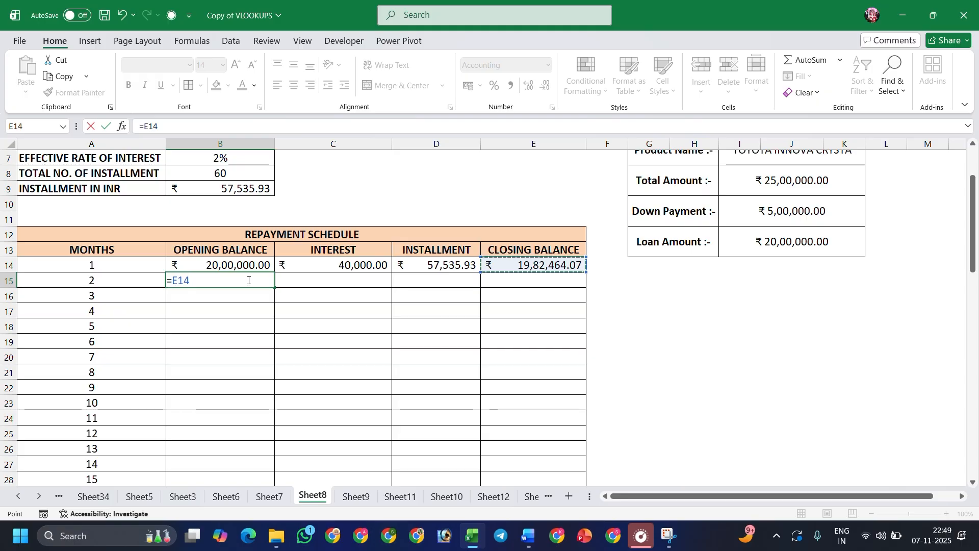
{"action": "key", "text": "Return"}
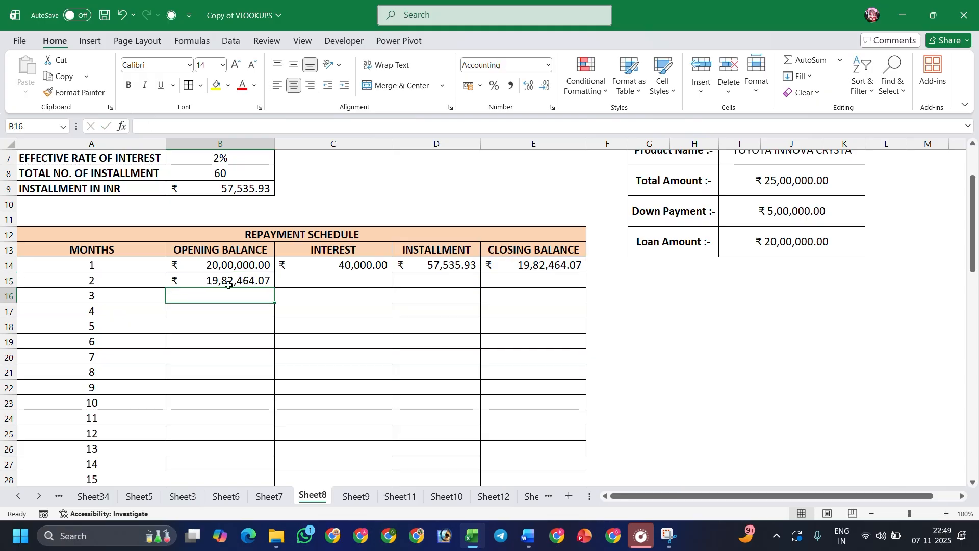
- Review the formulas in B15 and in the first month's opening balance, interest, installment and closing balance cells
{"action": "left_click", "coordinate": [229, 284]}
{"action": "left_click", "coordinate": [244, 261]}
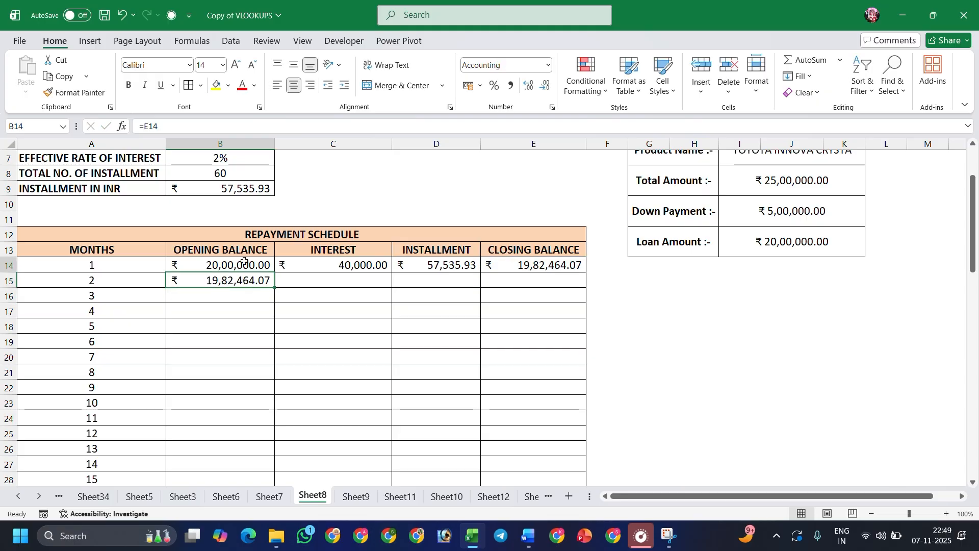
{"action": "scroll", "coordinate": [244, 261], "scroll_direction": "up", "scroll_amount": 2}
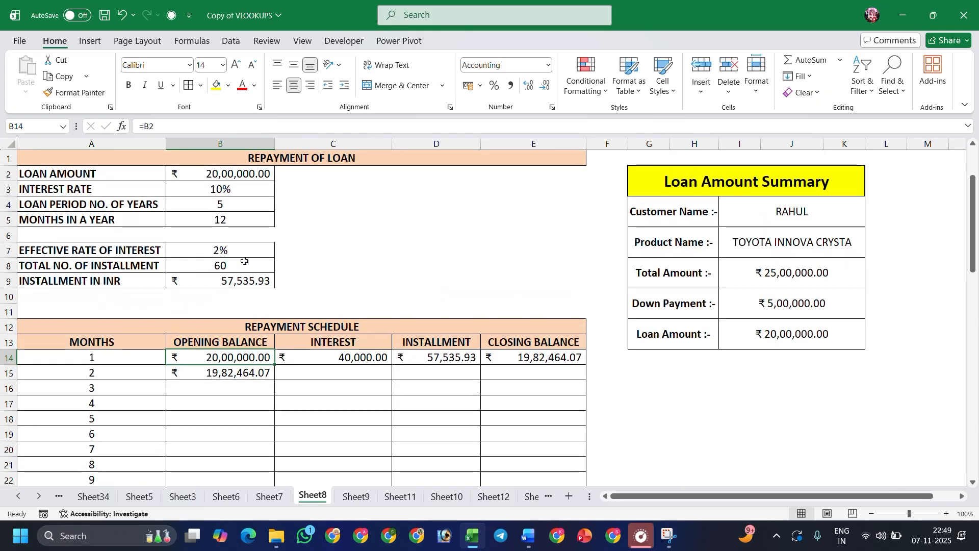
{"action": "left_click", "coordinate": [352, 359]}
{"action": "left_click", "coordinate": [434, 359]}
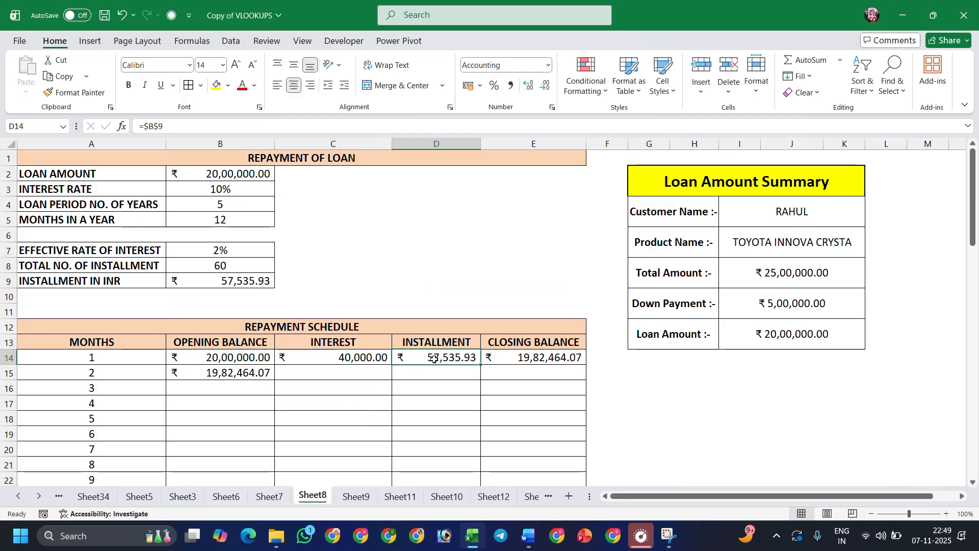
{"action": "left_click", "coordinate": [520, 356]}
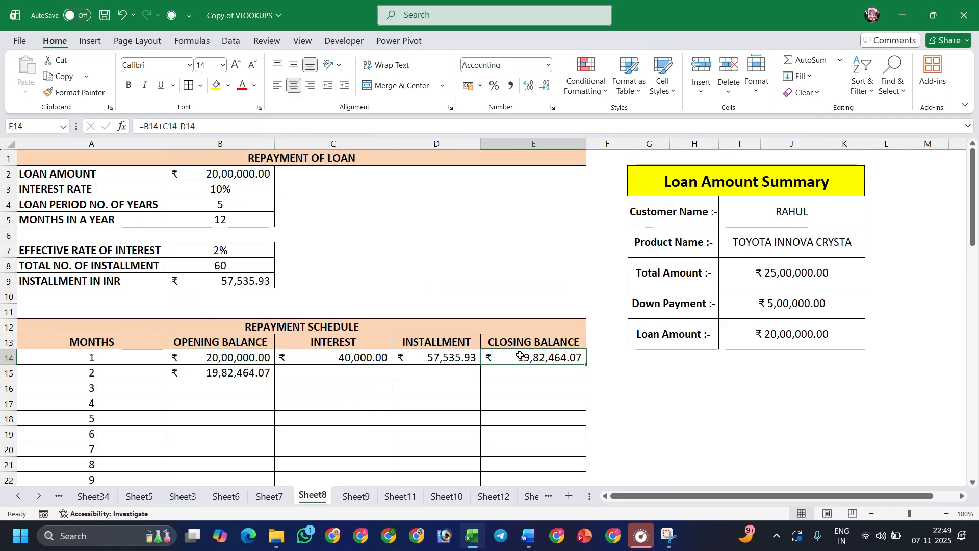
- Fill the second month's opening balance formula from B15 down to month 60 in B73
{"action": "left_click", "coordinate": [212, 372]}
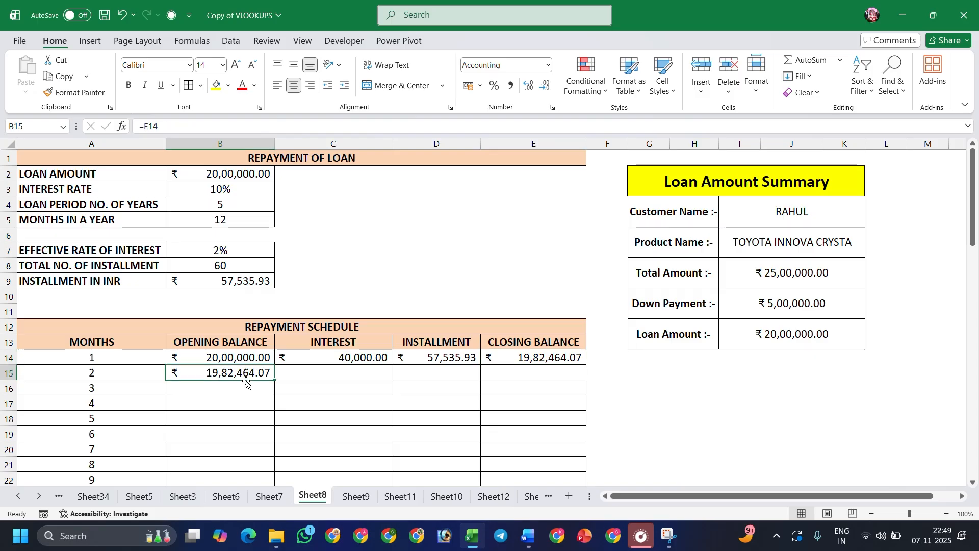
{"action": "scroll", "coordinate": [241, 376], "scroll_direction": "down", "scroll_amount": 1}
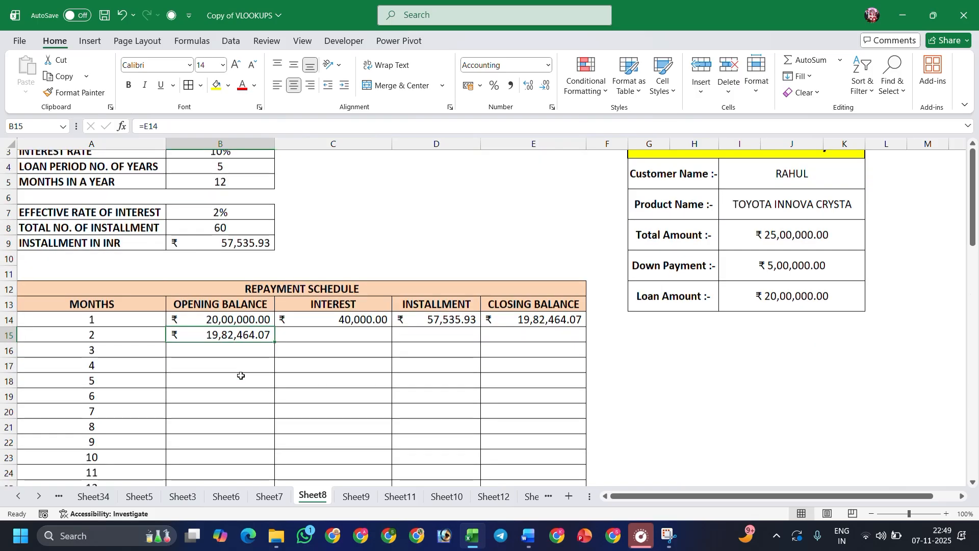
{"action": "scroll", "coordinate": [241, 376], "scroll_direction": "down", "scroll_amount": 3}
{"action": "left_click_drag", "start_coordinate": [275, 199], "coordinate": [270, 464]}
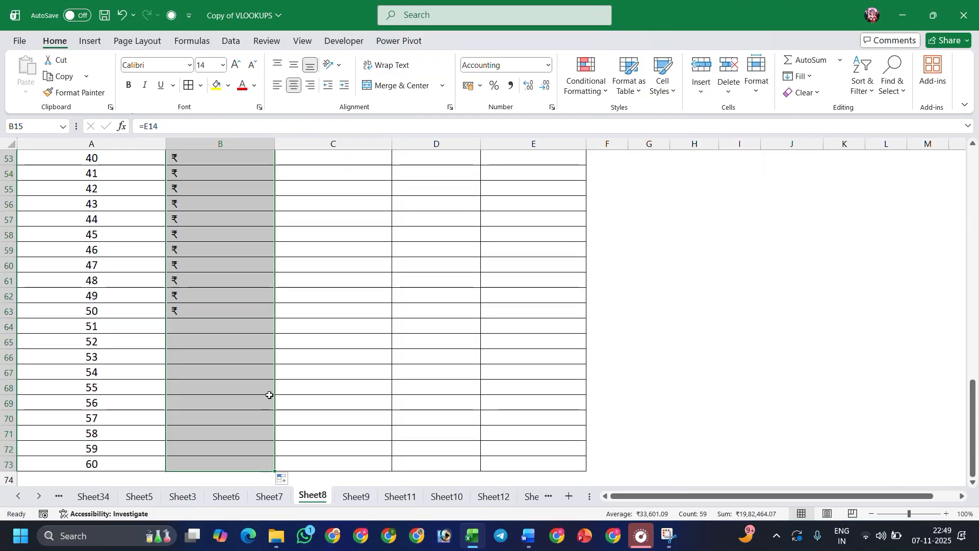
{"action": "scroll", "coordinate": [268, 356], "scroll_direction": "up", "scroll_amount": 14}
{"action": "scroll", "coordinate": [269, 357], "scroll_direction": "up", "scroll_amount": 1}
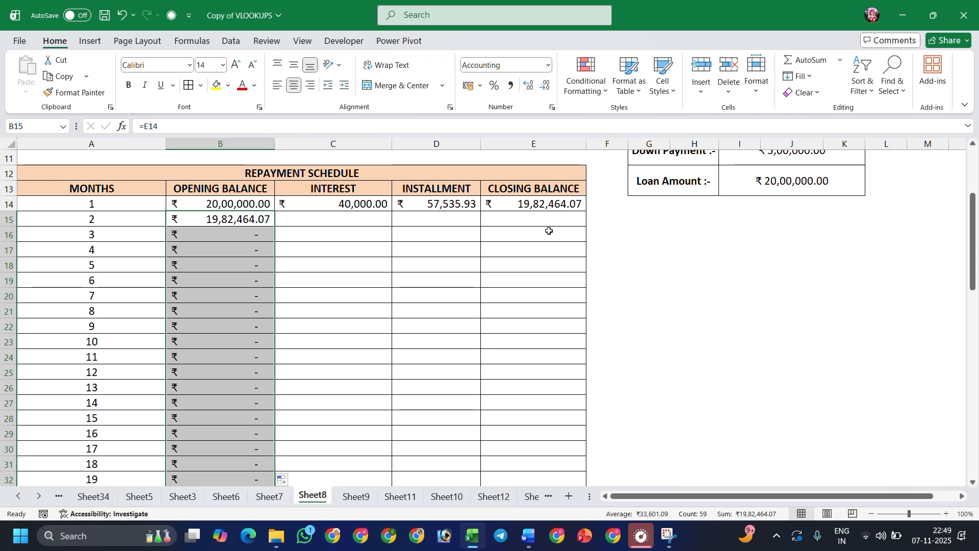
- Fill the first month's interest and installment formulas from C14 and D14 down through month 60 in row 73
{"action": "left_click", "coordinate": [368, 204]}
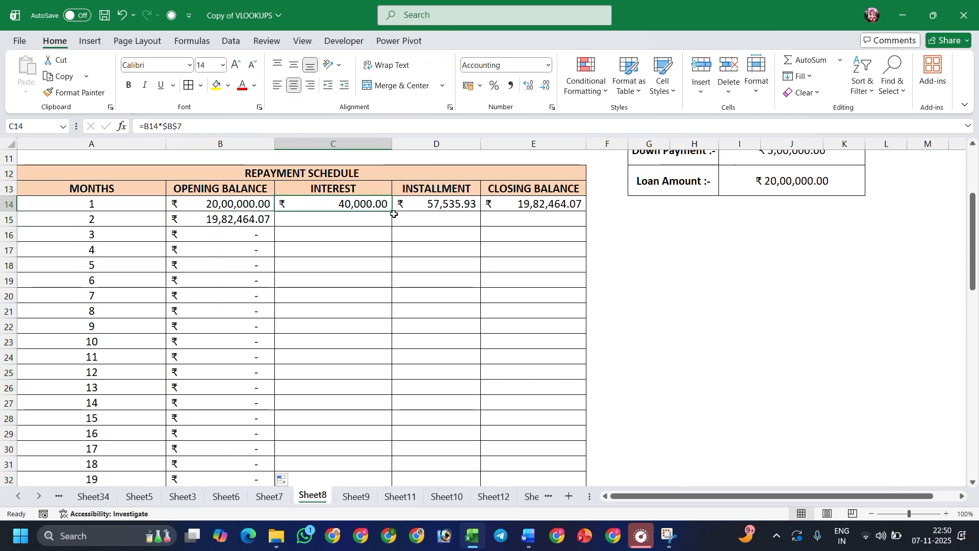
{"action": "left_click_drag", "start_coordinate": [394, 214], "coordinate": [408, 457]}
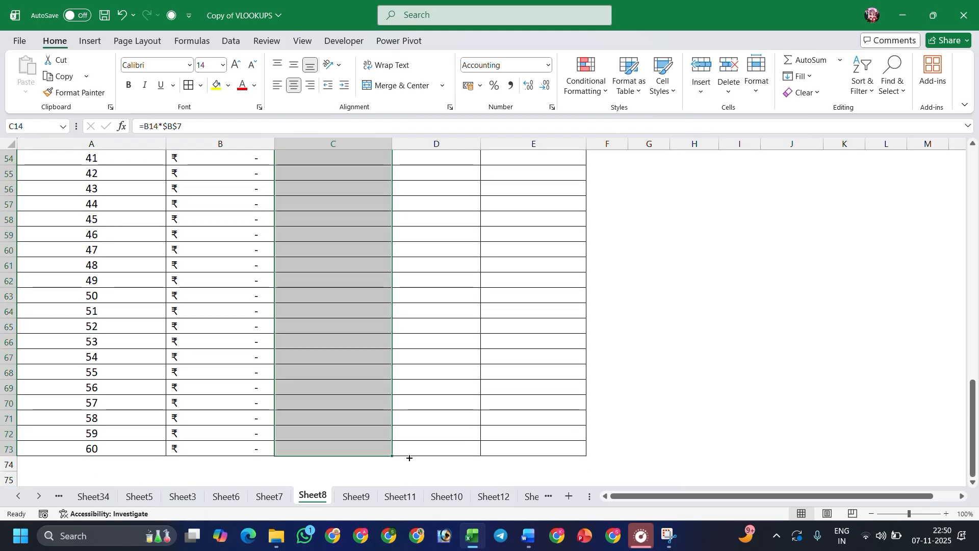
{"action": "scroll", "coordinate": [489, 326], "scroll_direction": "up", "scroll_amount": 18}
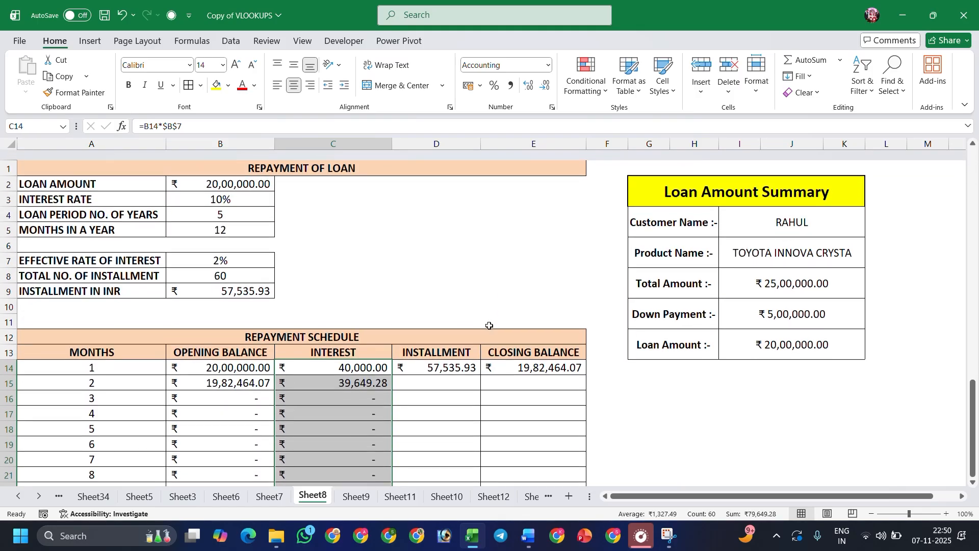
{"action": "left_click", "coordinate": [462, 353]}
{"action": "left_click_drag", "start_coordinate": [480, 365], "coordinate": [525, 452]}
{"action": "scroll", "coordinate": [562, 360], "scroll_direction": "up", "scroll_amount": 17}
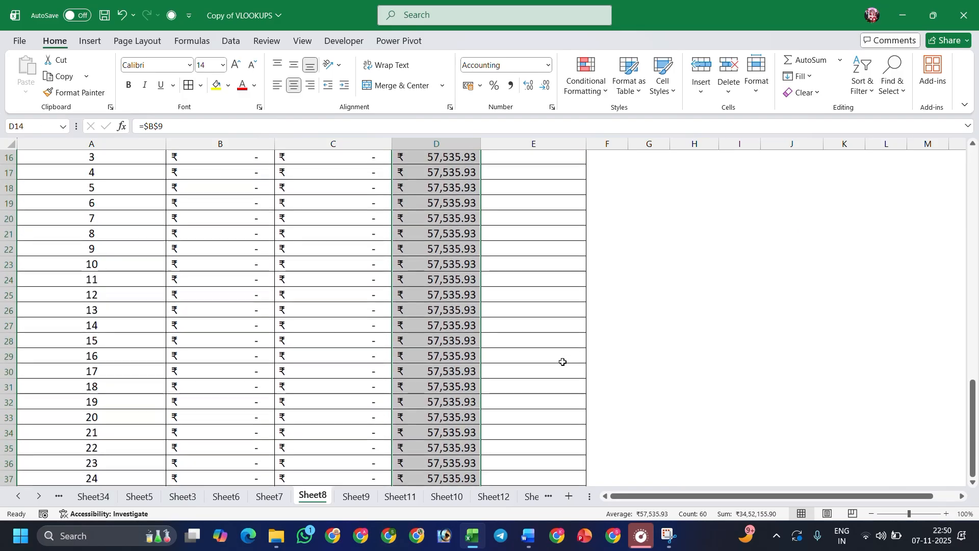
- Fill the closing balance formula from E14 down through month 60 in E73
{"action": "left_click", "coordinate": [574, 311]}
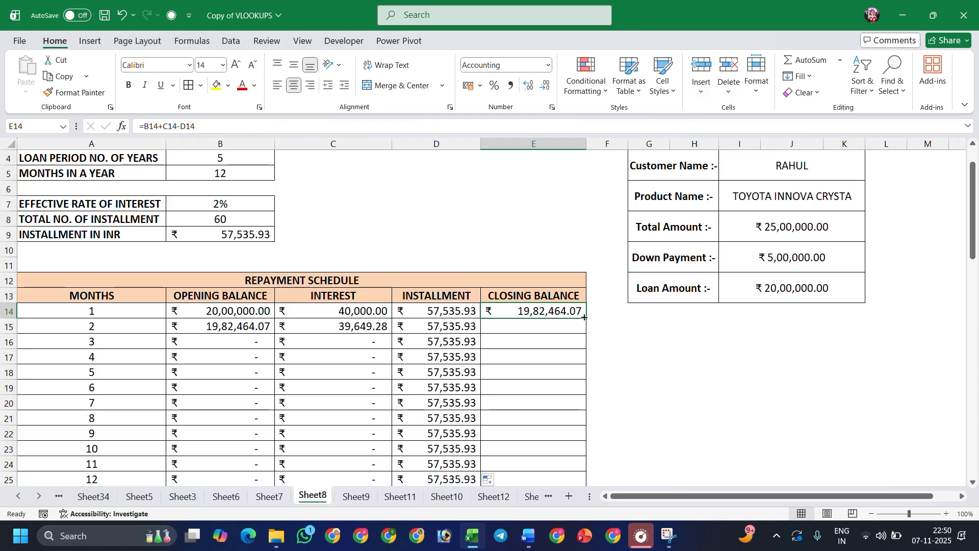
{"action": "left_click_drag", "start_coordinate": [585, 317], "coordinate": [615, 548]}
{"action": "scroll", "coordinate": [405, 407], "scroll_direction": "down", "scroll_amount": 3}
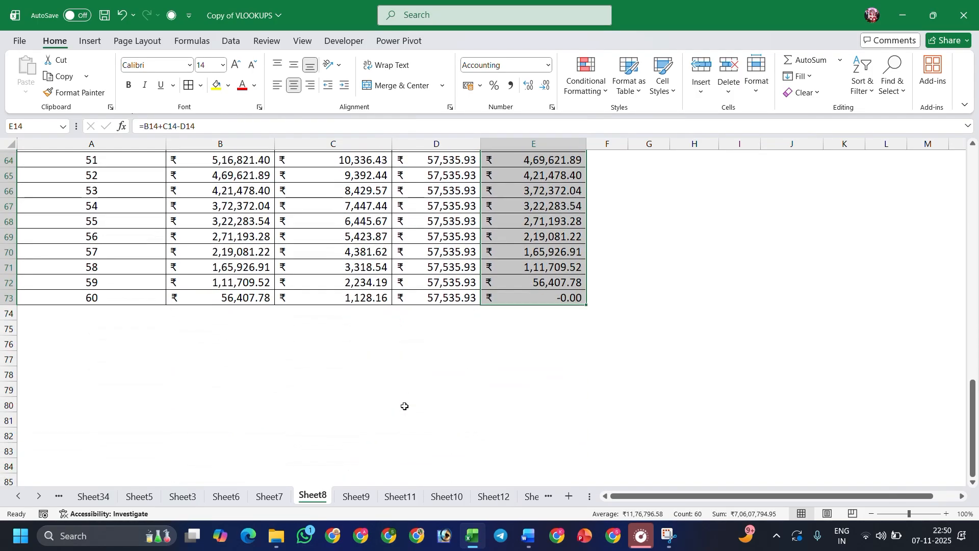
{"action": "scroll", "coordinate": [405, 407], "scroll_direction": "up", "scroll_amount": 14}
- Check the schedule's last row for month 60 and the closing balance formula in E73
{"action": "key", "text": "ctrl+Left"}
{"action": "key", "text": "ctrl+Down"}
{"action": "left_click", "coordinate": [407, 259]}
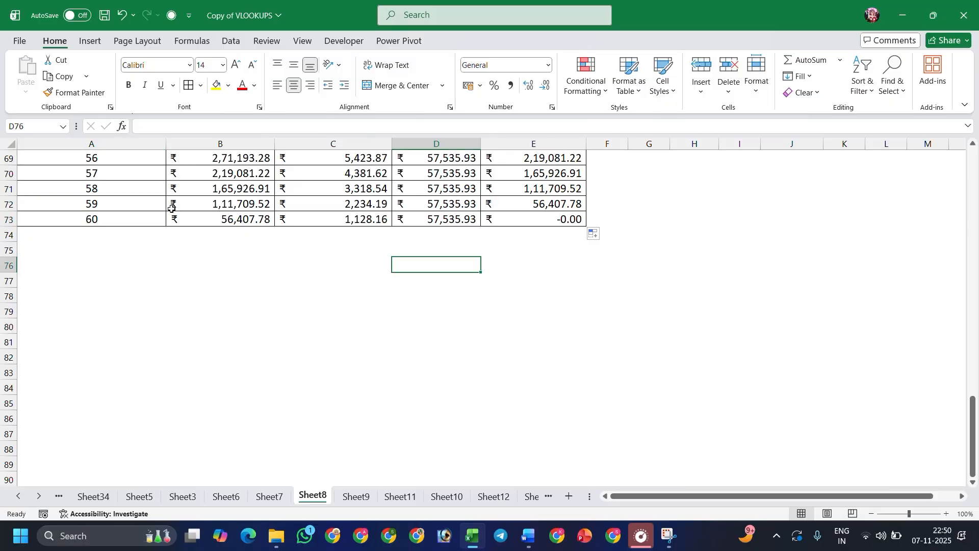
{"action": "left_click", "coordinate": [141, 222]}
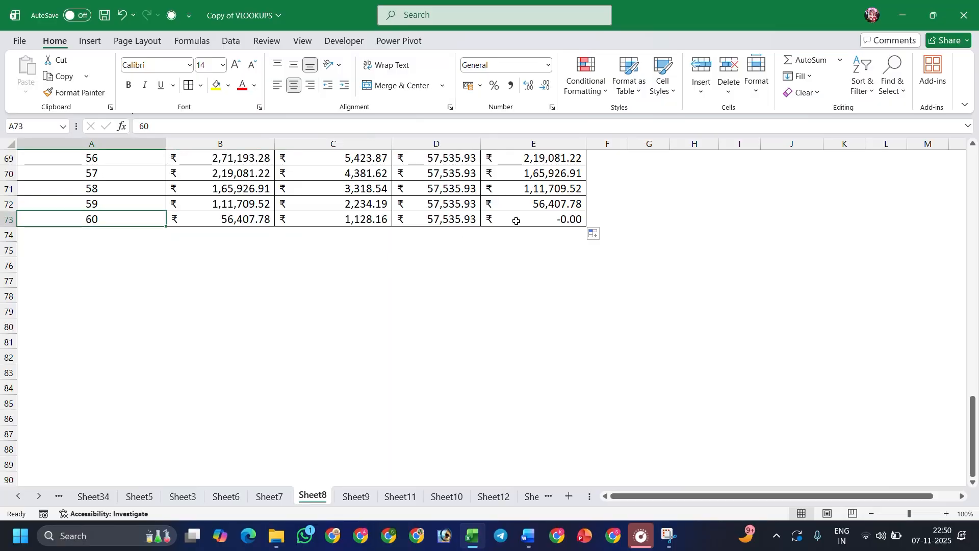
{"action": "left_click", "coordinate": [536, 221]}
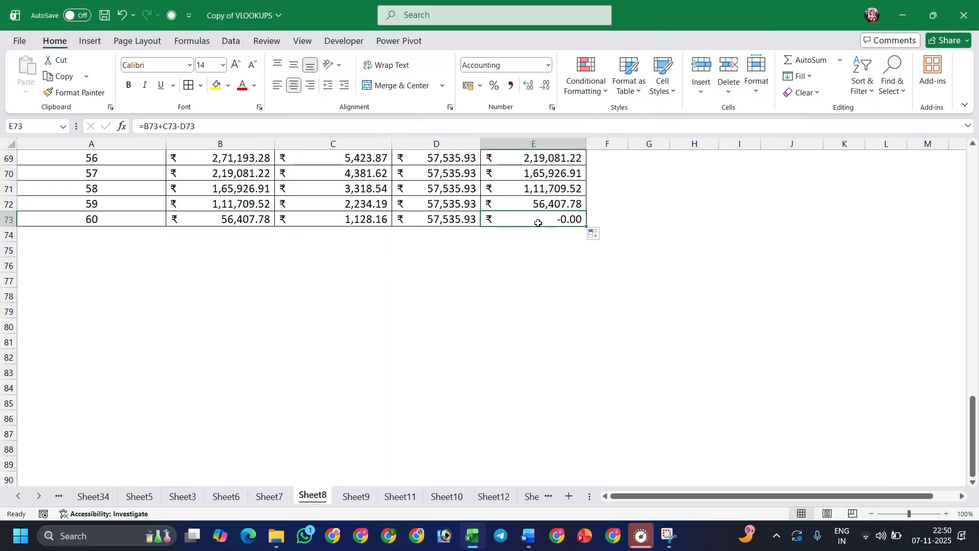
{"action": "scroll", "coordinate": [539, 226], "scroll_direction": "up", "scroll_amount": 20}
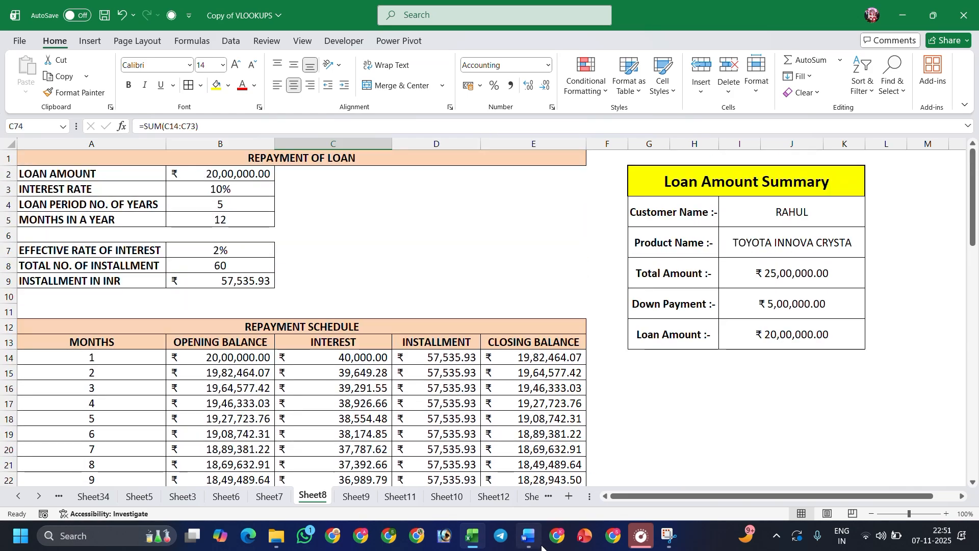
- Switch to the Word practice worksheet, read the tasks of Question 1 and Question 2, and return to the Excel loan sheet
{"action": "left_click", "coordinate": [534, 543]}
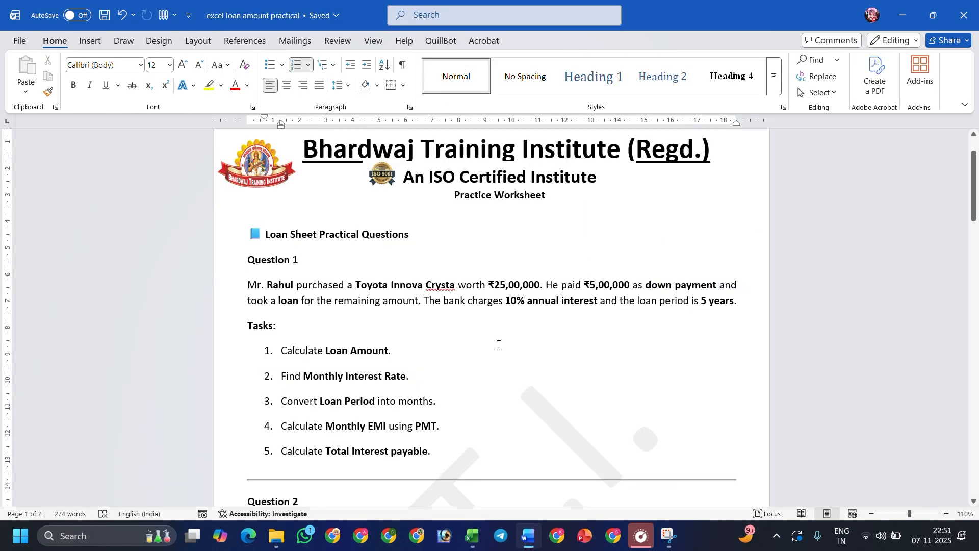
{"action": "scroll", "coordinate": [498, 344], "scroll_direction": "down", "scroll_amount": 5}
{"action": "scroll", "coordinate": [499, 345], "scroll_direction": "down", "scroll_amount": 1}
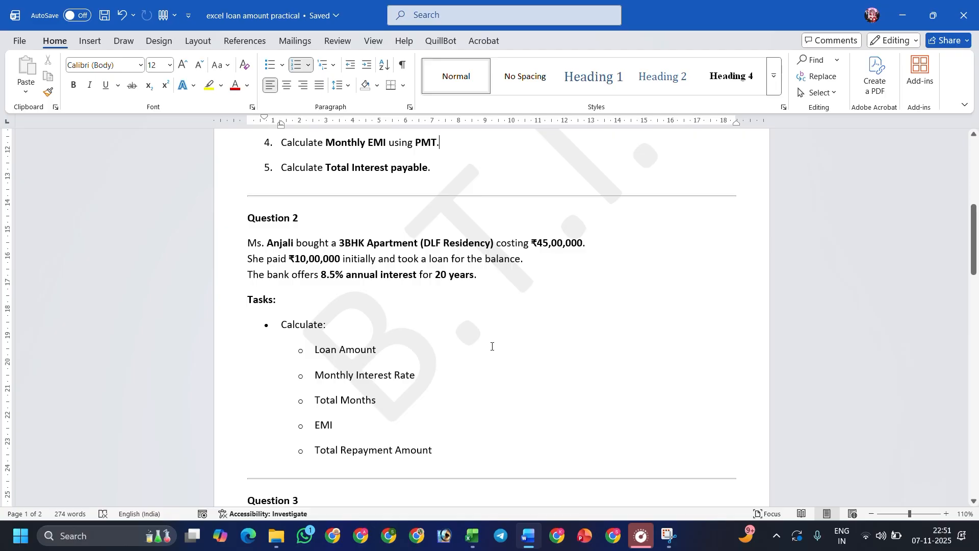
{"action": "key", "text": "alt+Tab"}
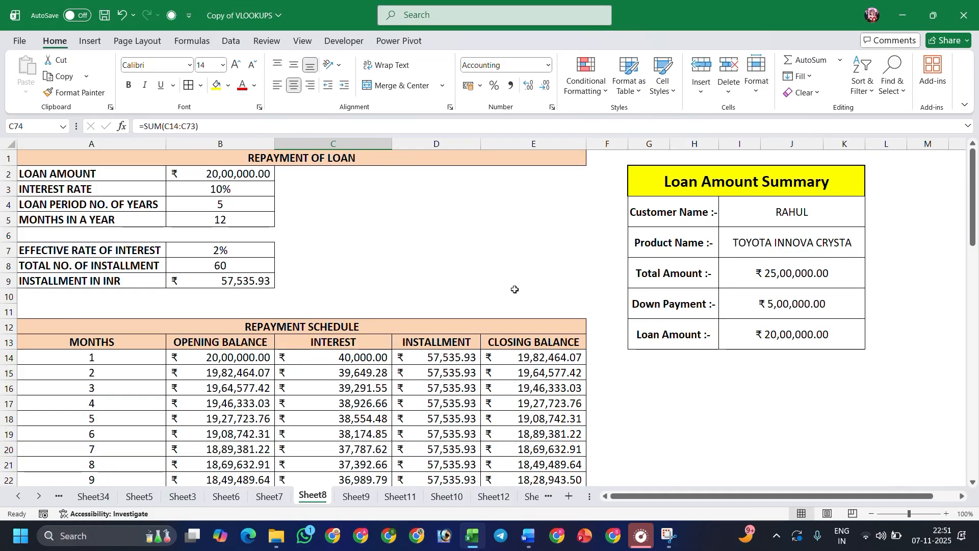